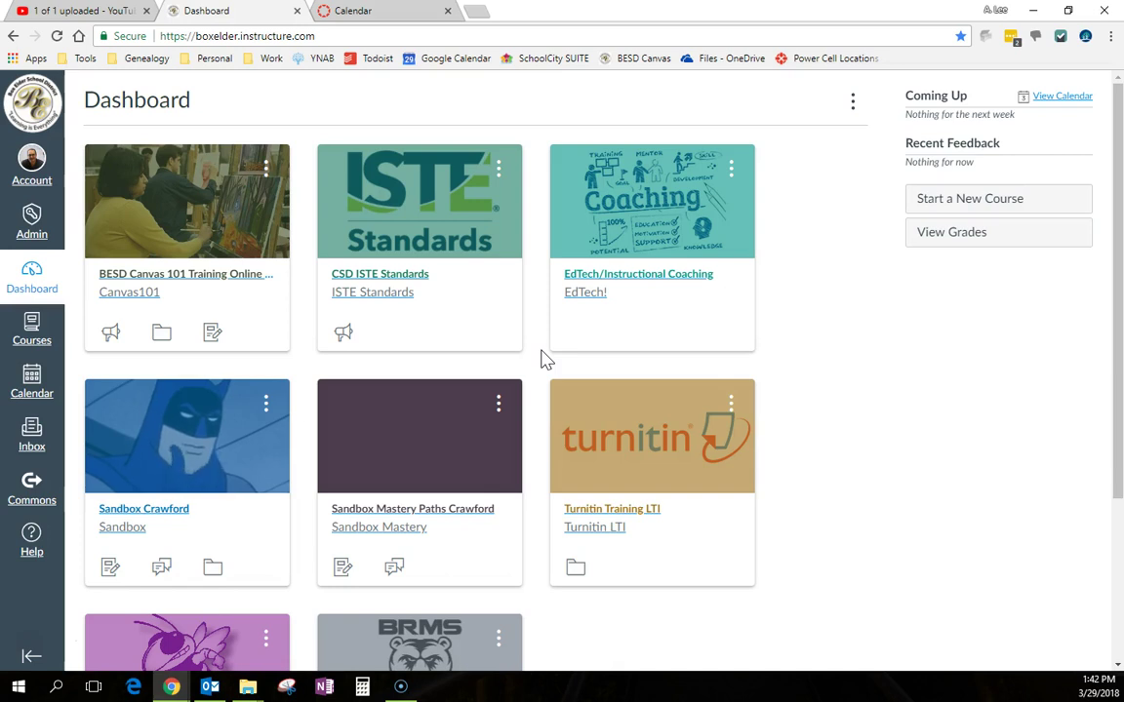
Step: Look over the Sandbox course home page, then view the March 2018 calendar
click(541, 367)
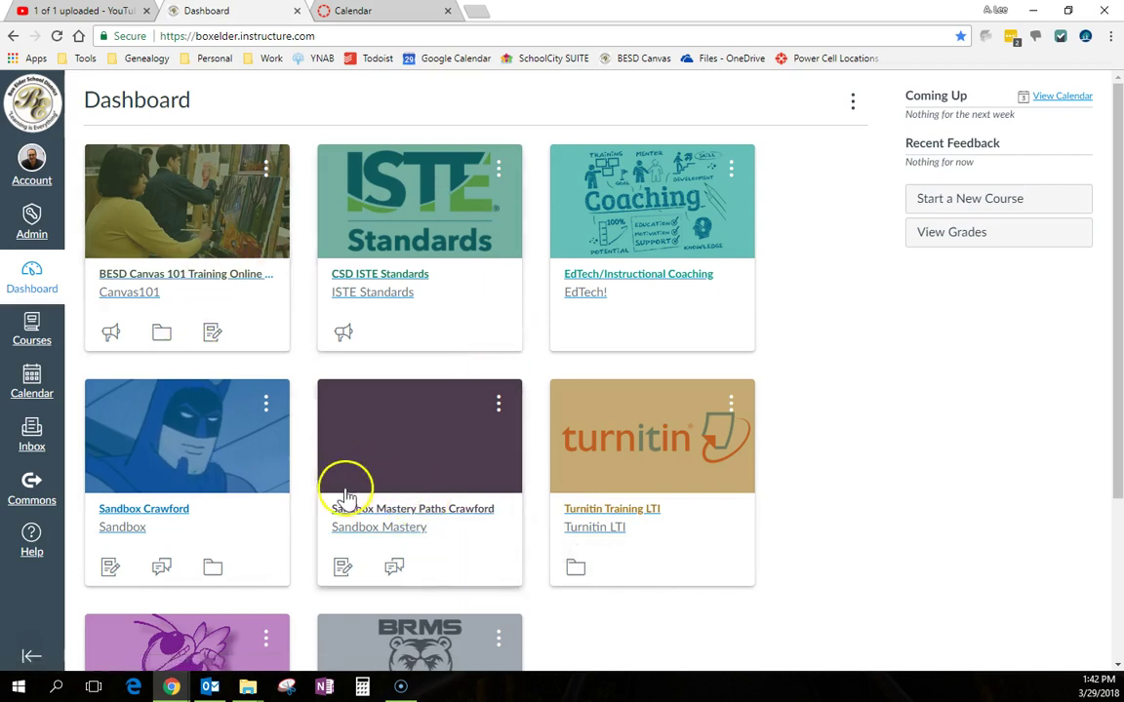
click(152, 510)
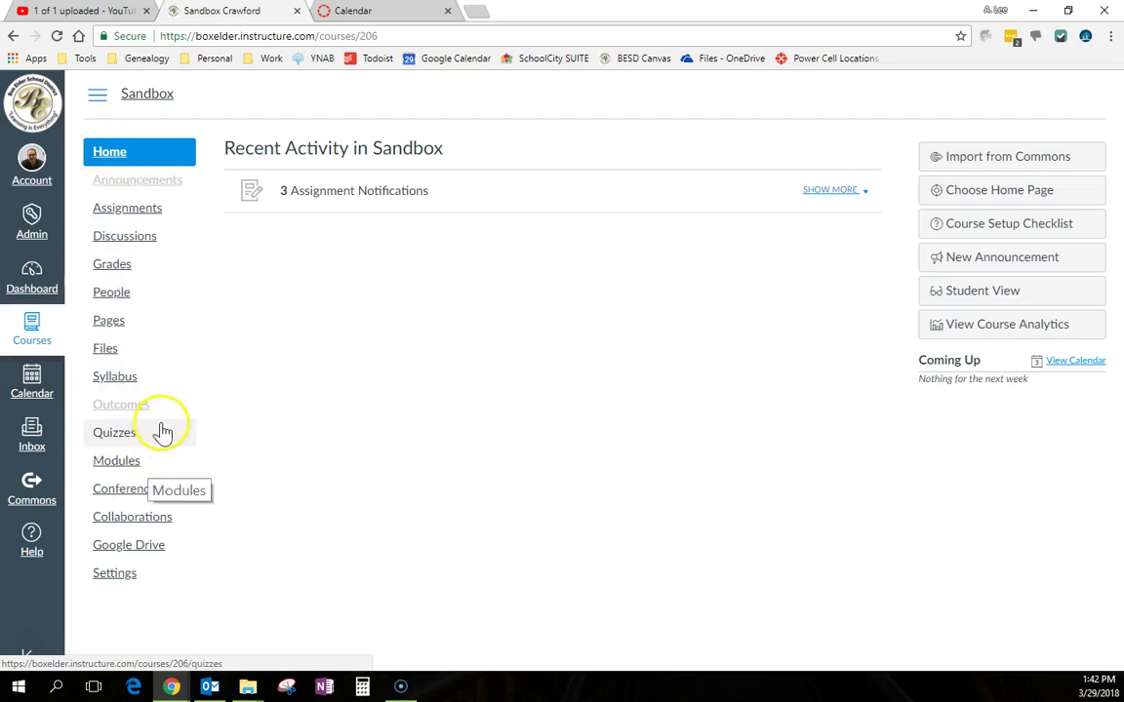
click(36, 257)
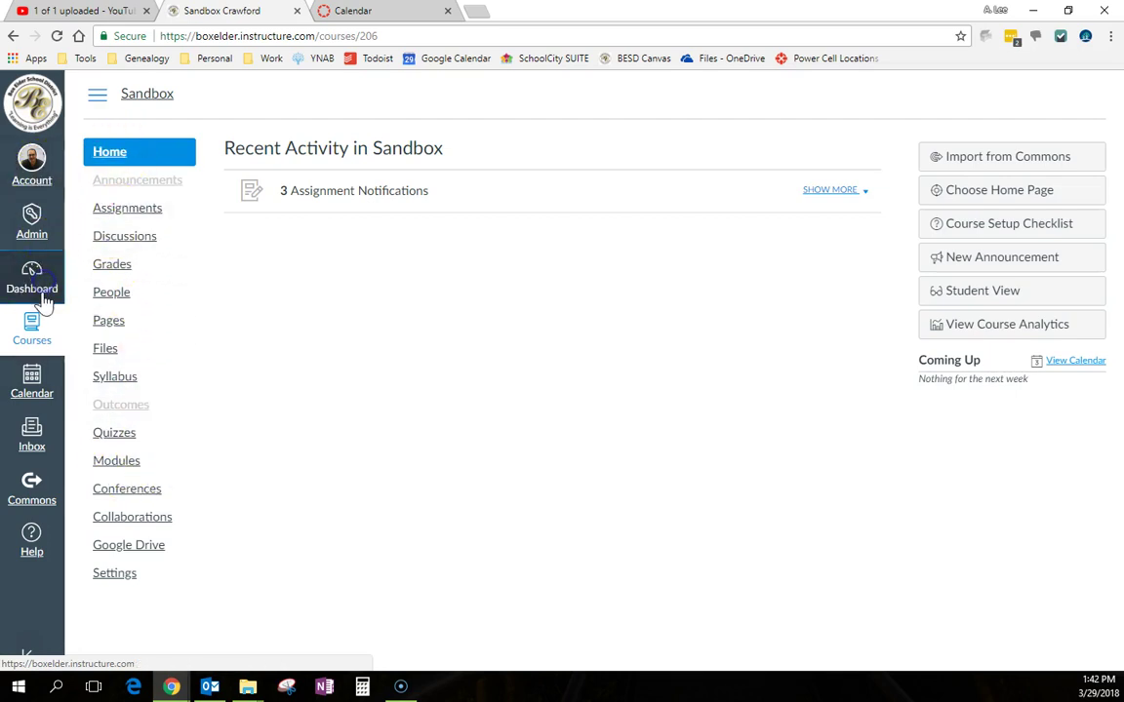
click(32, 384)
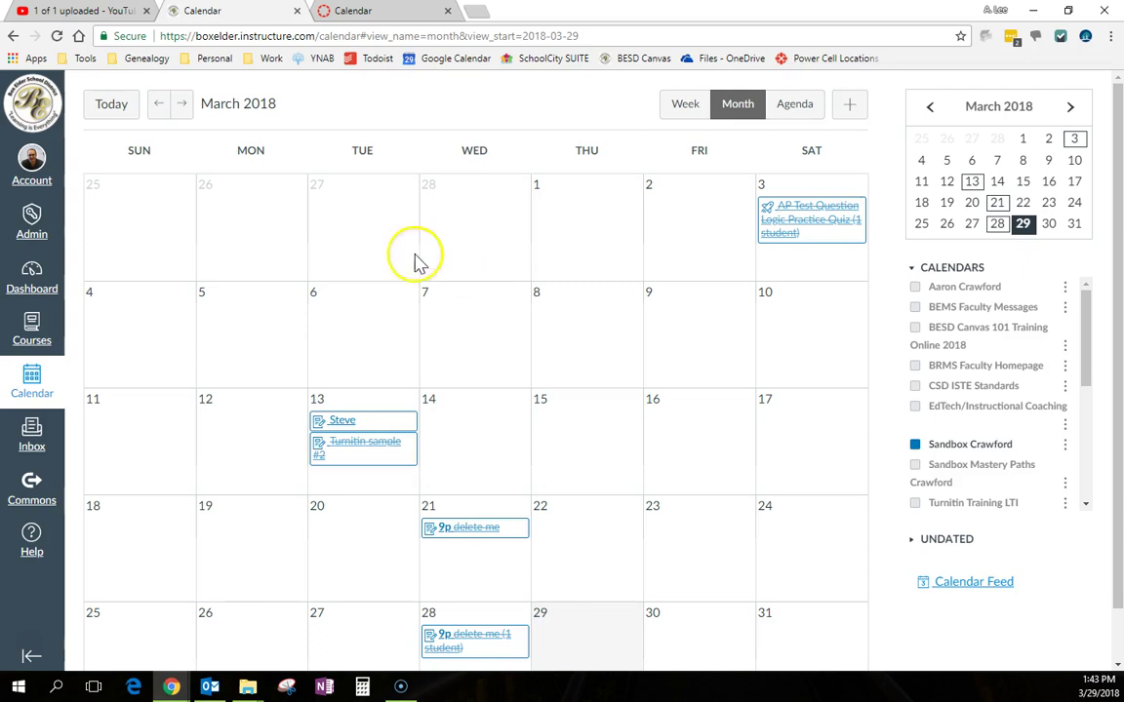
Step: Start a new assignment in the Sandbox course and name it "calendar"
click(30, 327)
click(135, 251)
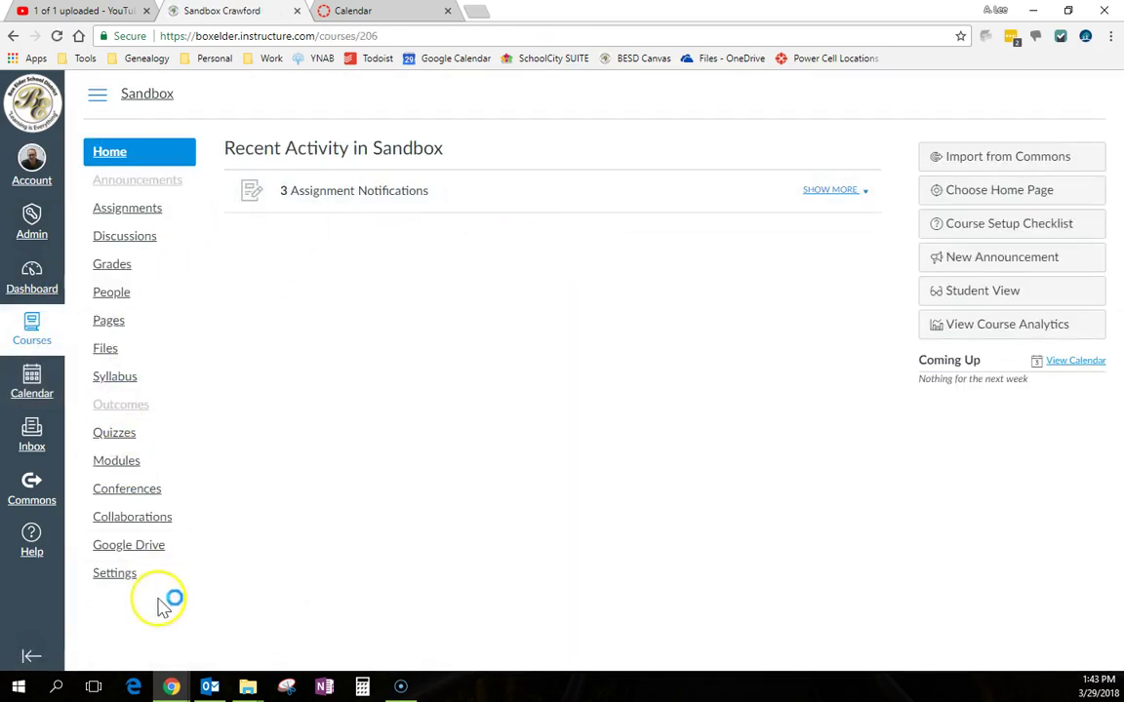
click(137, 213)
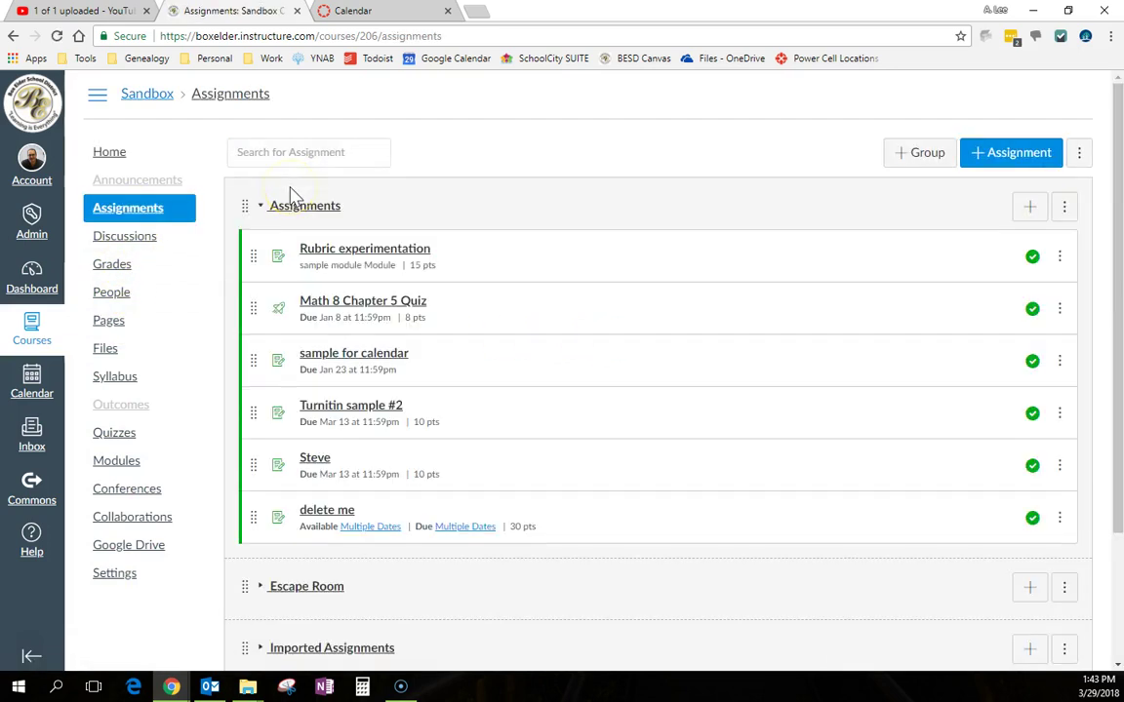
click(968, 155)
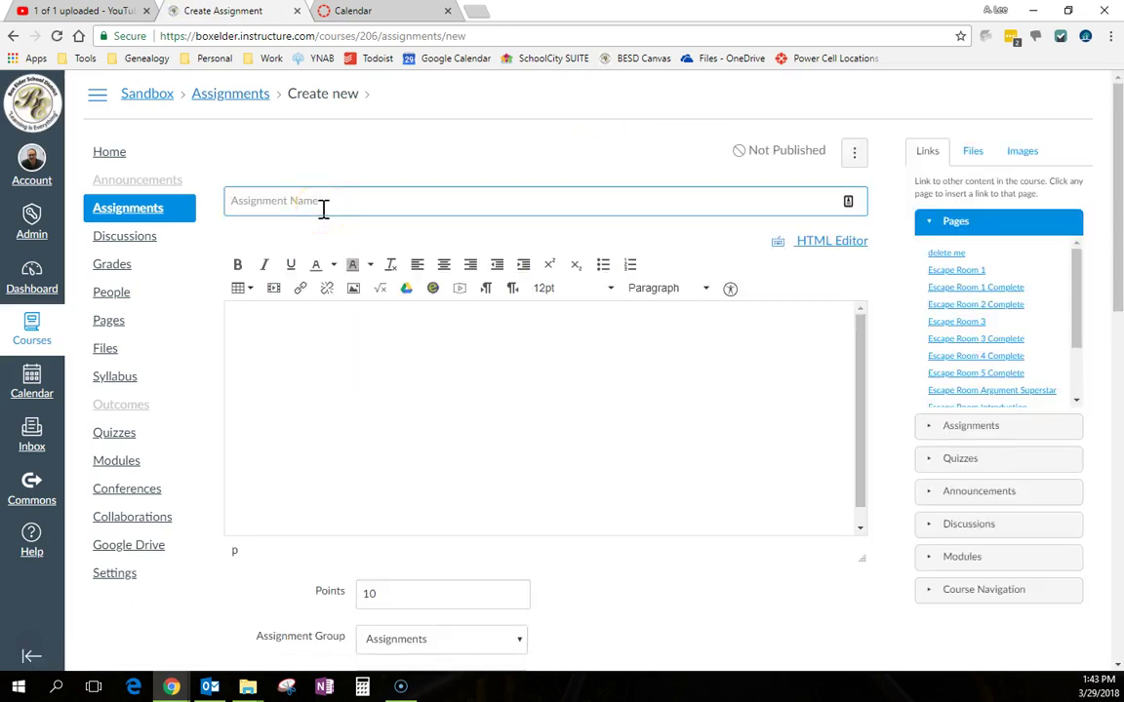
text(calendar)
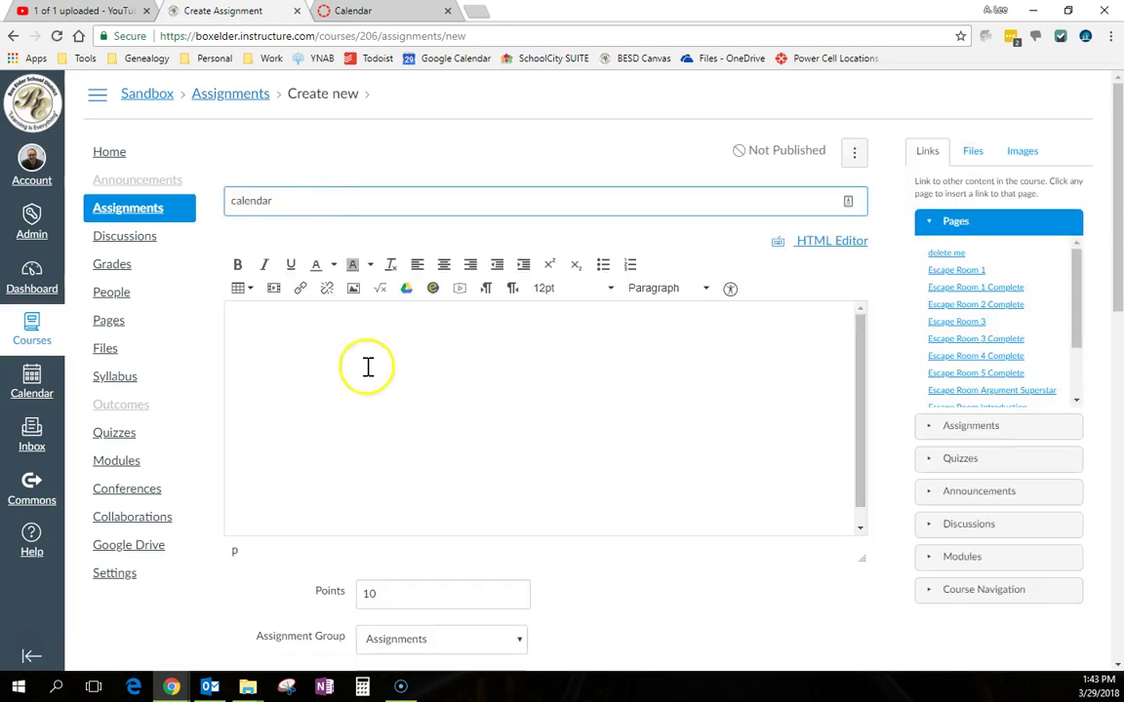
Step: Set the assignment's due date to March 30 for everyone, then save and publish it
scroll(732, 561, down, 4)
scroll(732, 566, down, 1)
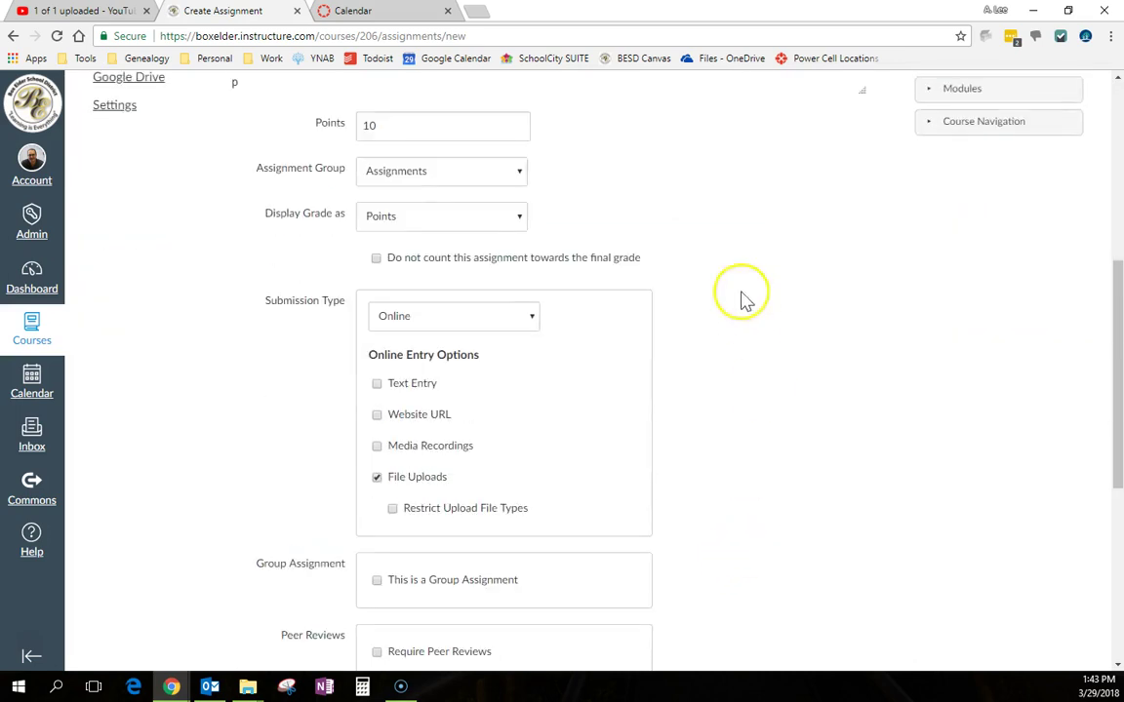
scroll(737, 339, down, 5)
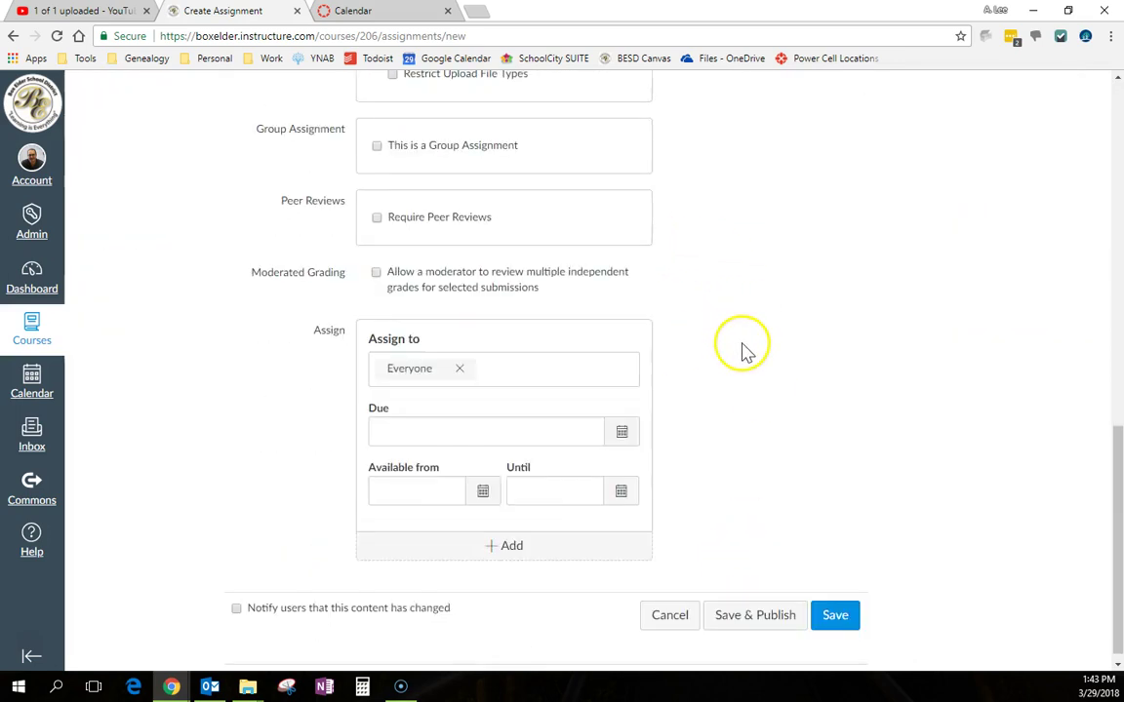
click(626, 423)
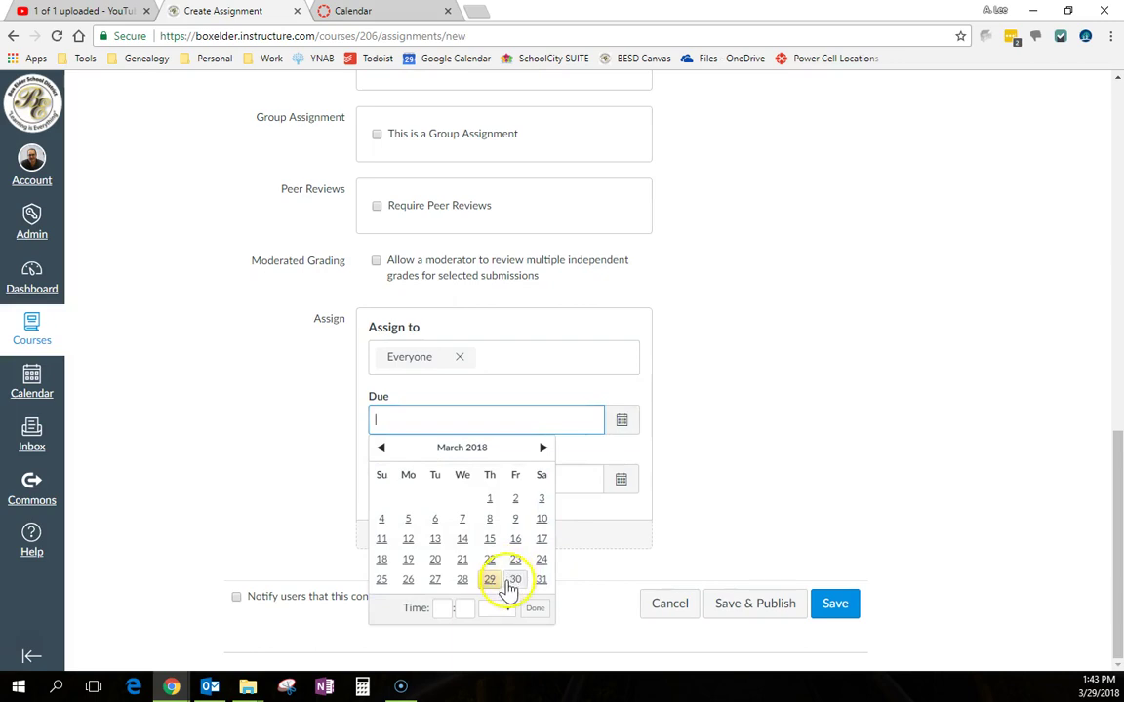
click(515, 579)
click(745, 612)
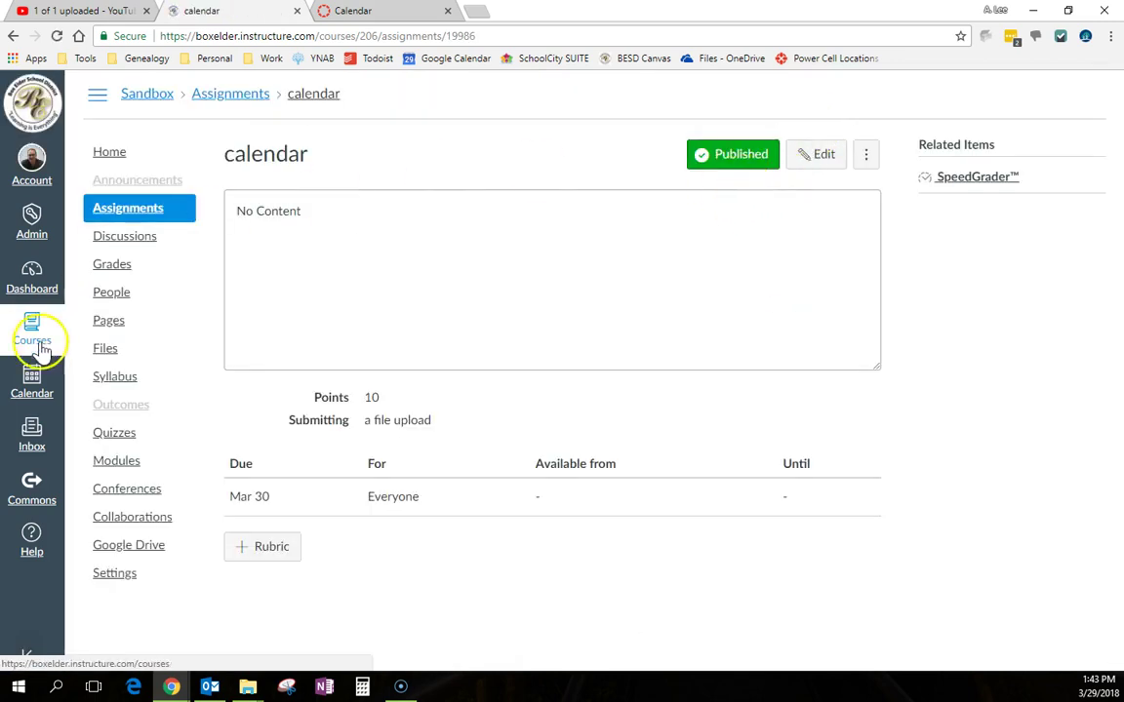
Step: Find the "calendar" assignment on March 30 in the calendar and open its assignment page from the event details
click(35, 388)
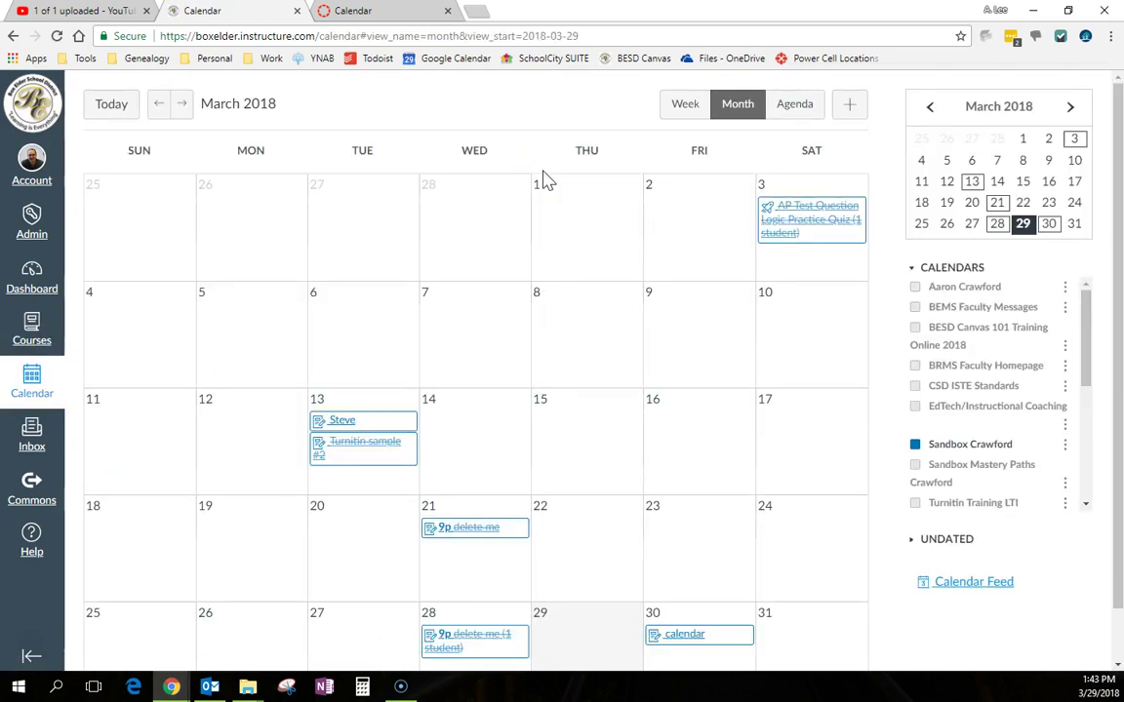
scroll(645, 346, down, 1)
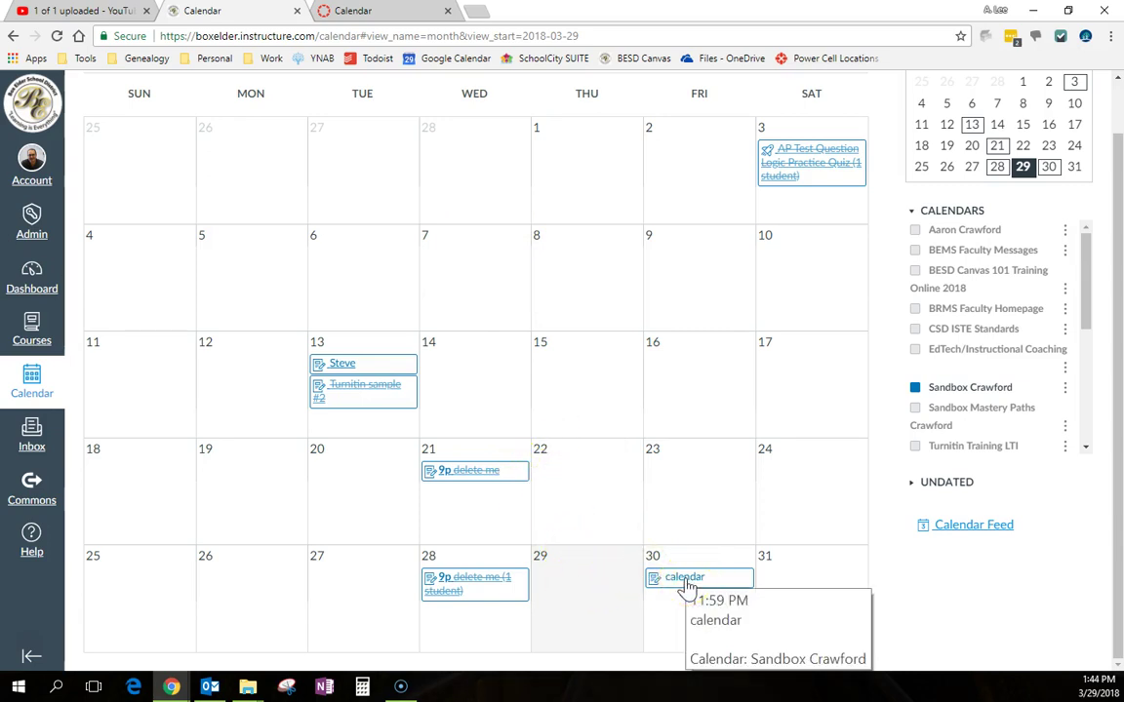
click(687, 579)
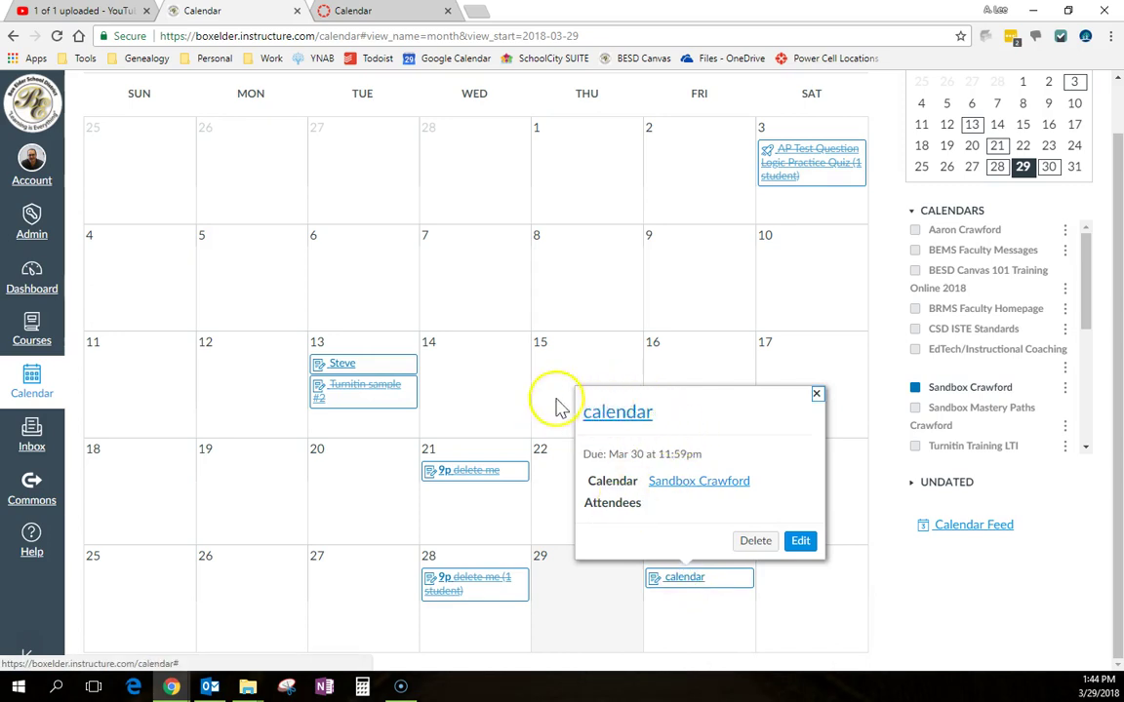
click(621, 418)
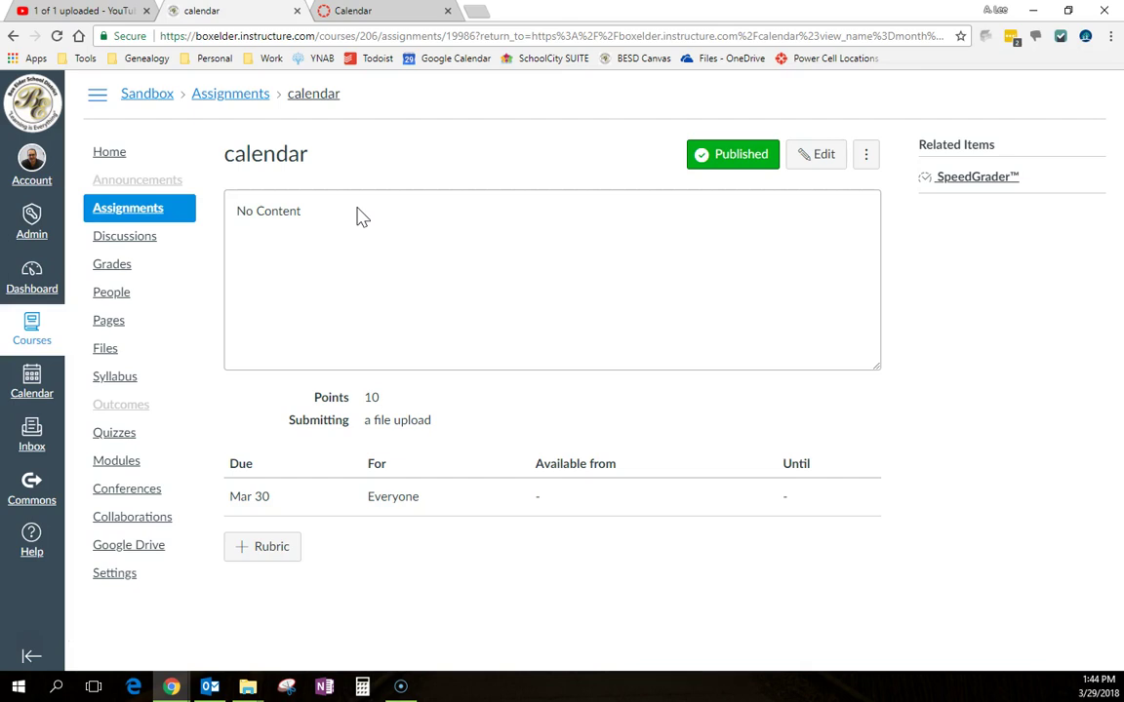
Step: Start another new assignment in the Sandbox course and name it "put it in the to do list"
click(142, 215)
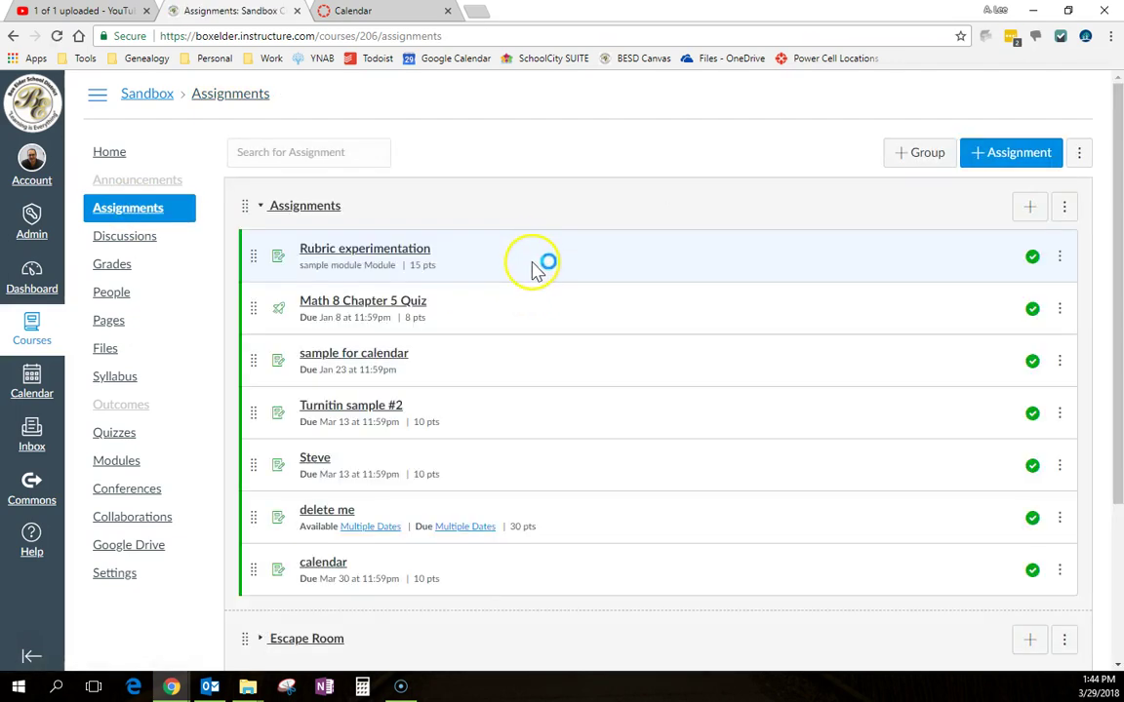
click(1005, 156)
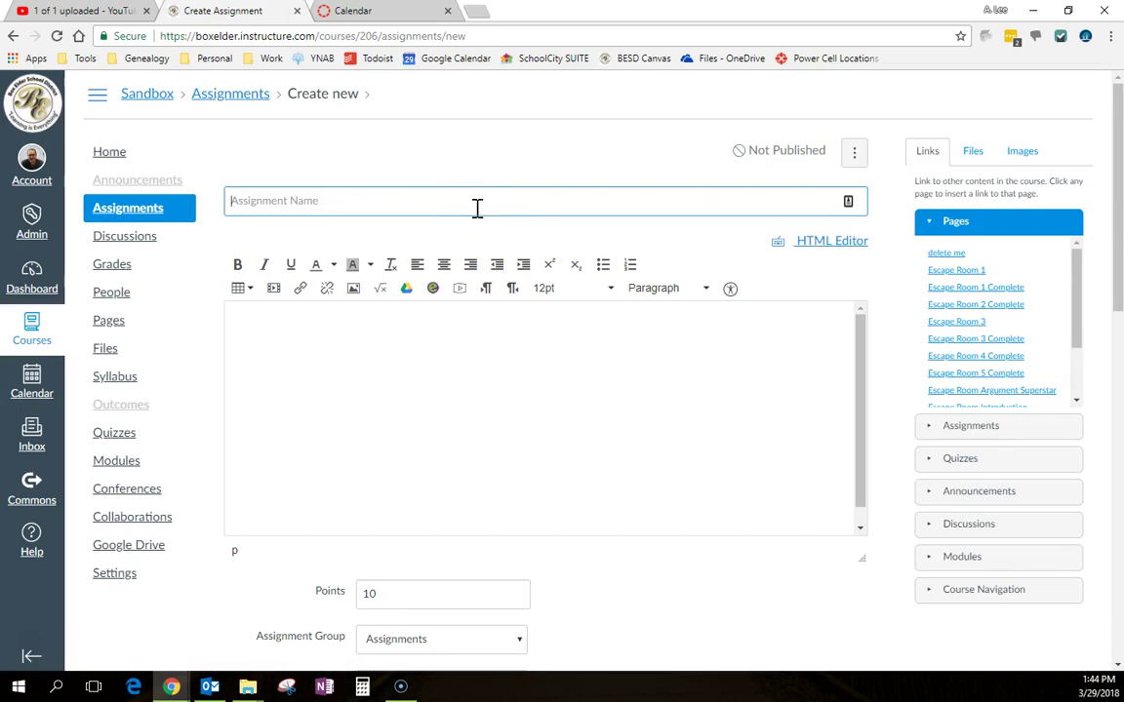
text(put it in the to do list)
Step: Set the assignment's submission type to No Submission and its points to 0
scroll(645, 552, down, 3)
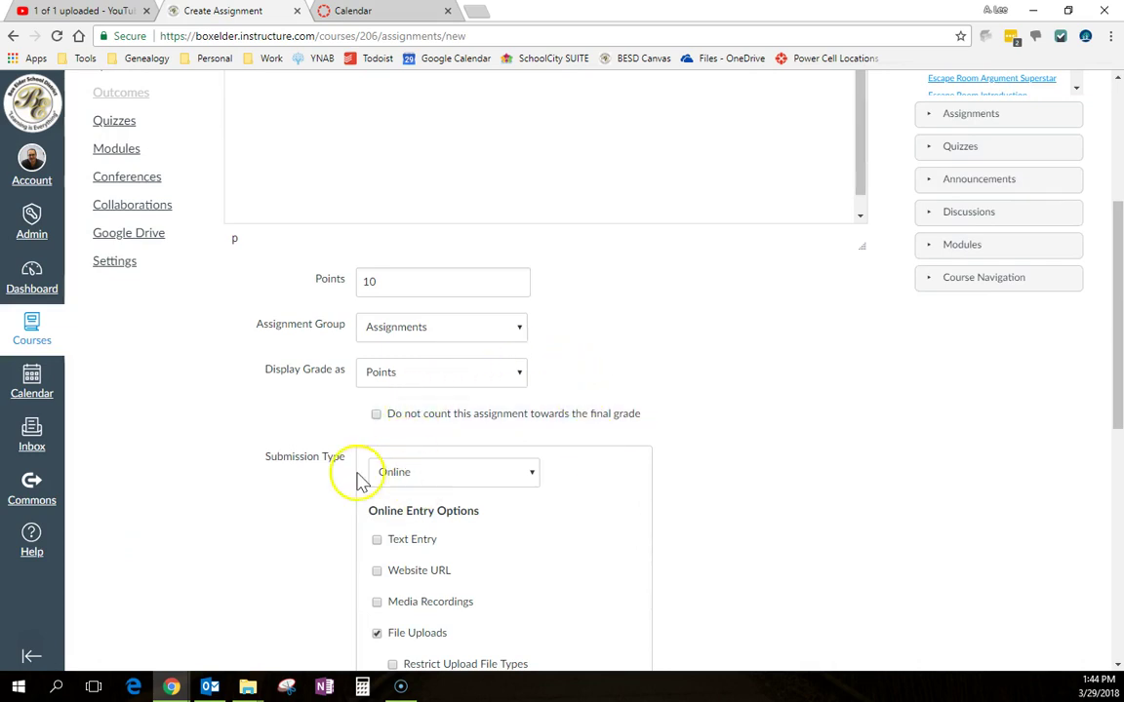
click(449, 471)
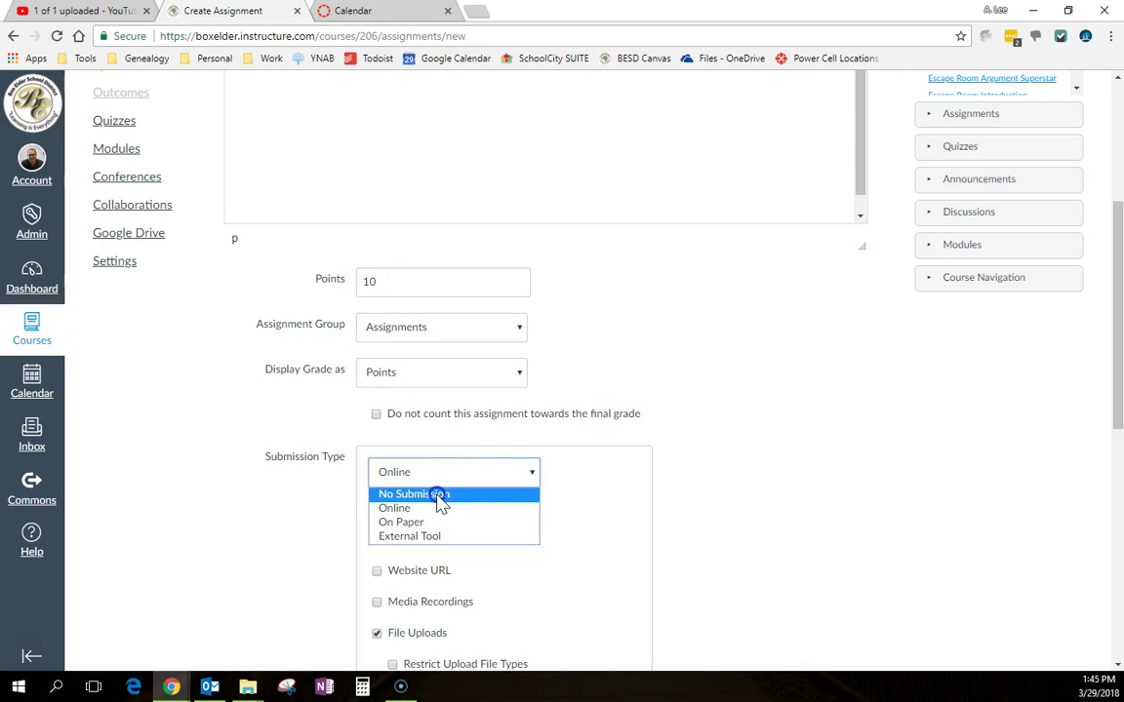
click(438, 495)
drag(394, 279, 271, 269)
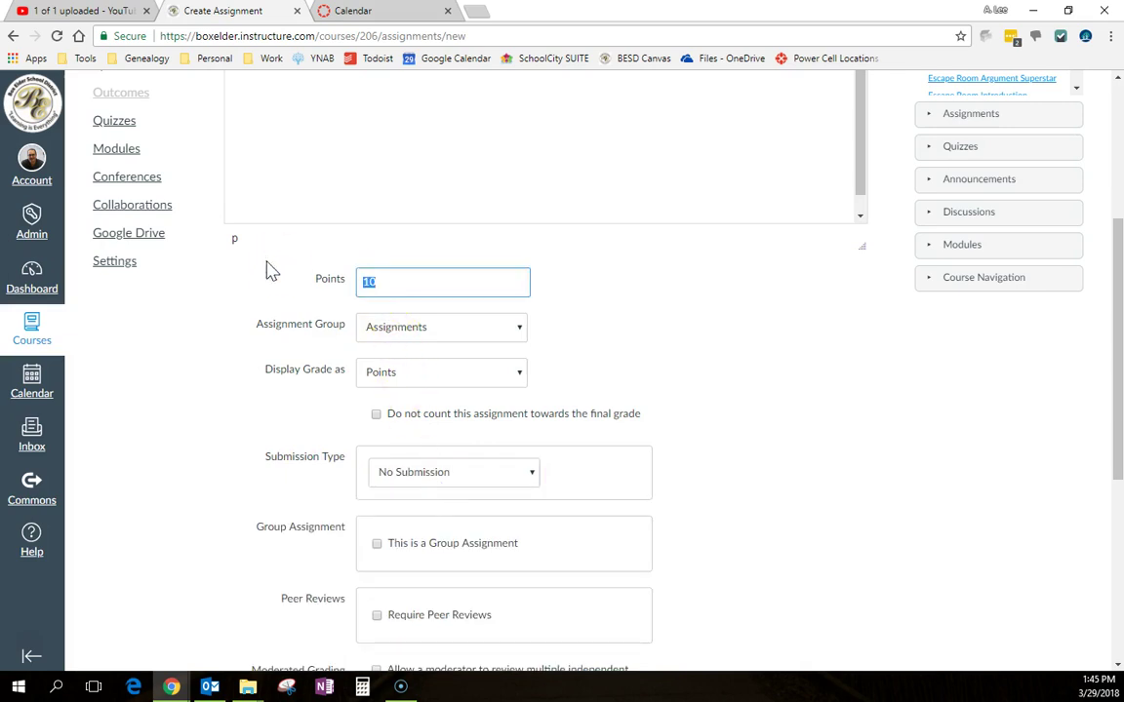
text(0)
click(901, 442)
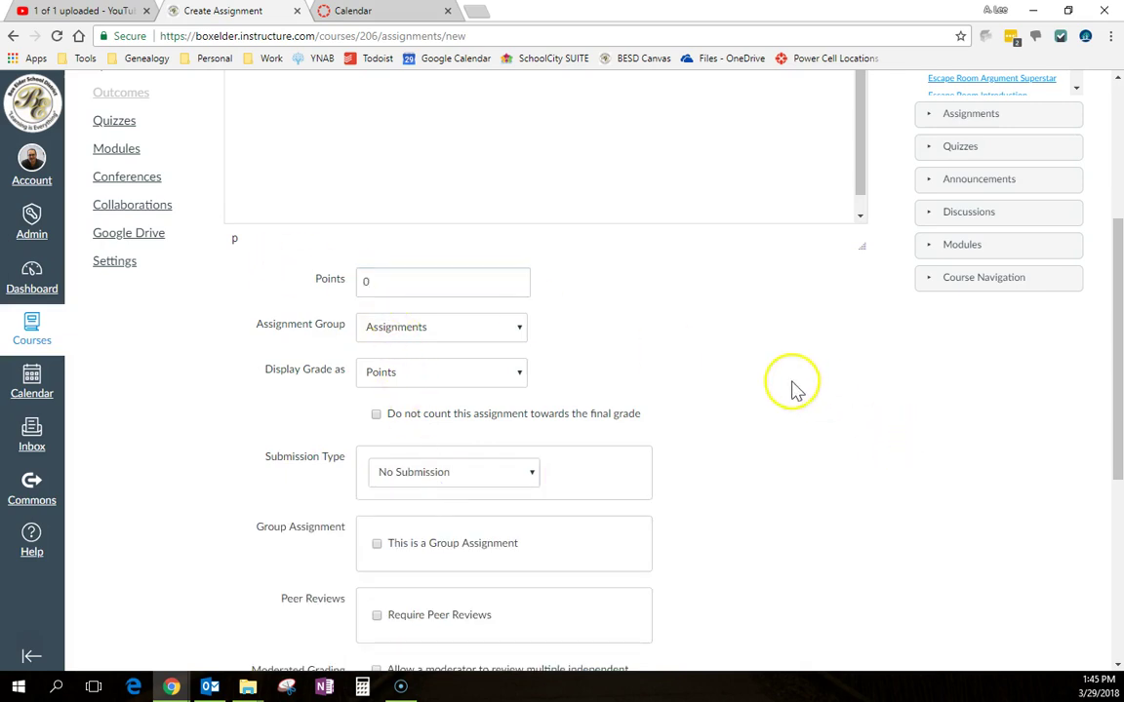
Step: Enter "instructions go here" as the assignment's description
scroll(626, 351, up, 2)
click(618, 351)
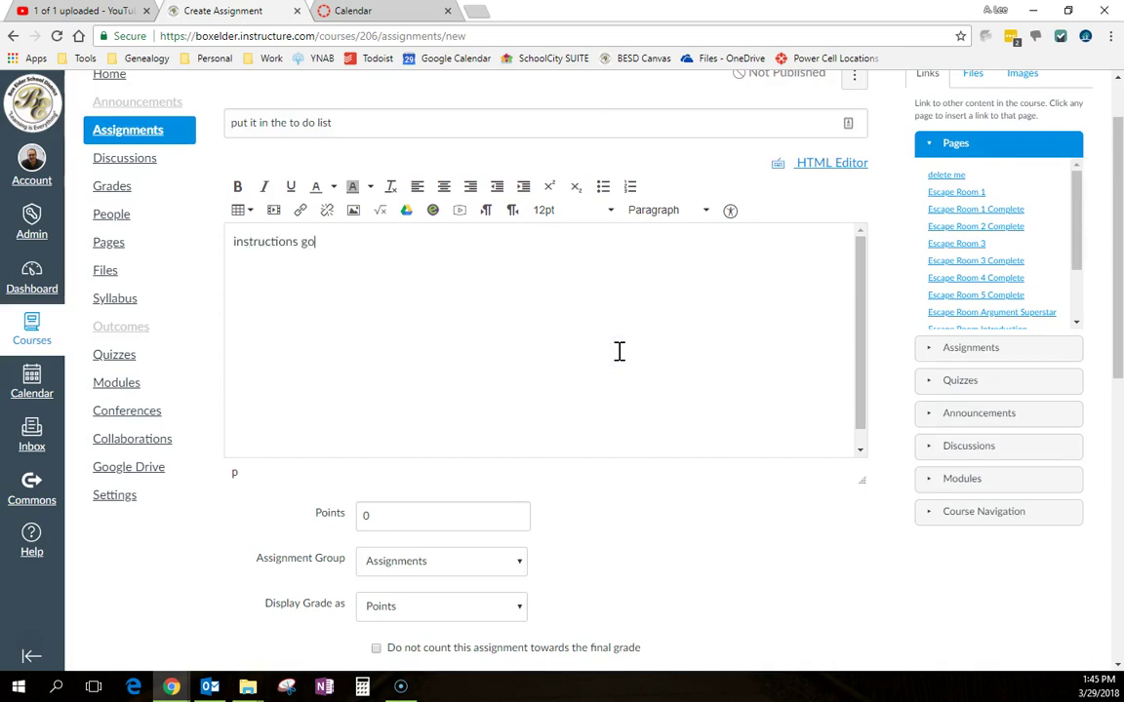
Step: Set the due date of the to-do assignment to Mar 30 at 11:59pm
scroll(632, 502, down, 3)
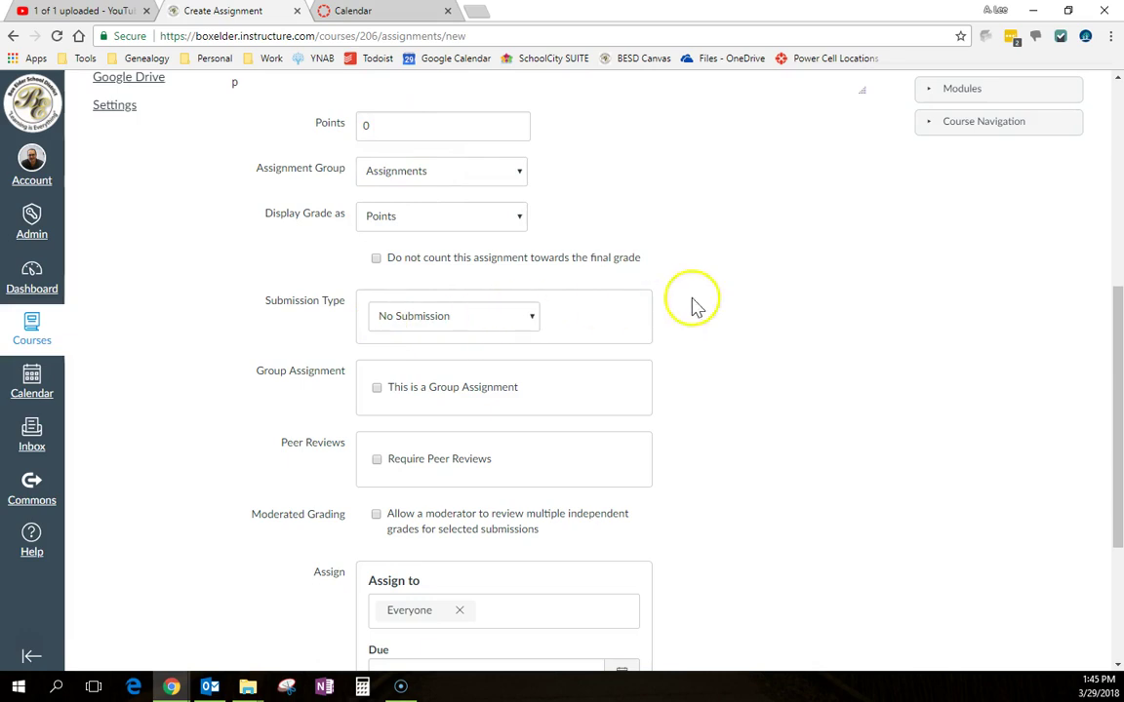
scroll(712, 305, down, 3)
click(623, 440)
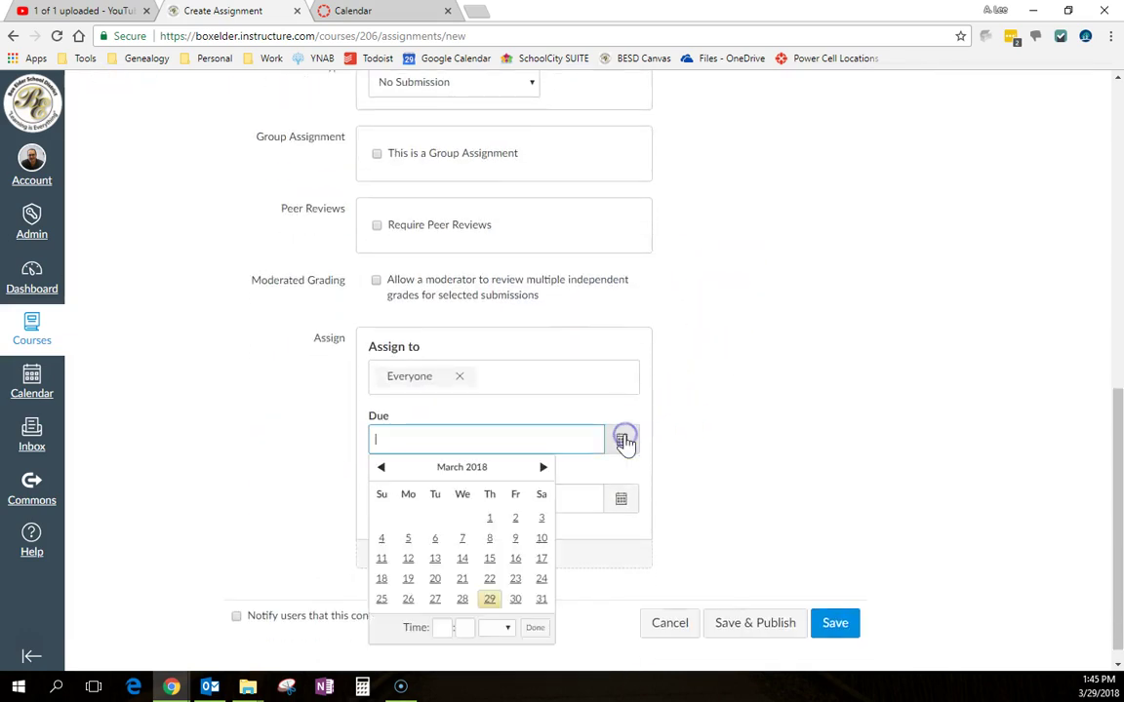
click(515, 599)
click(728, 354)
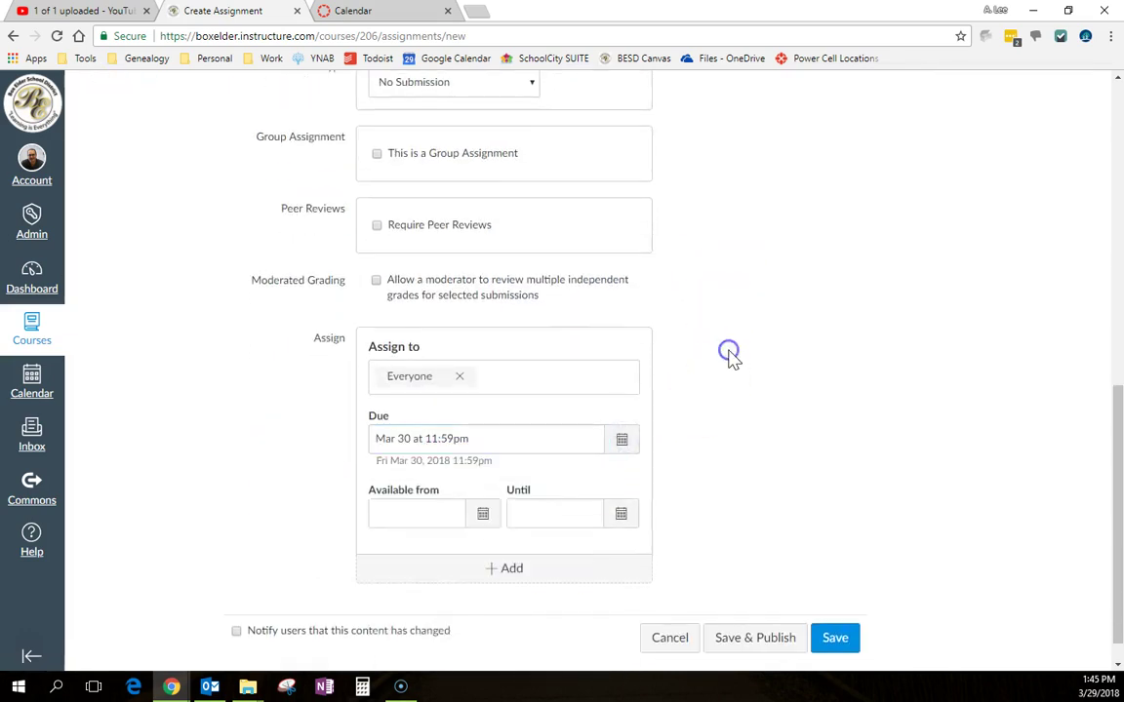
Step: Add the lines "Read this assignment" and "Don't forget . . . ." to the description, then save and publish the assignment
scroll(728, 349, up, 10)
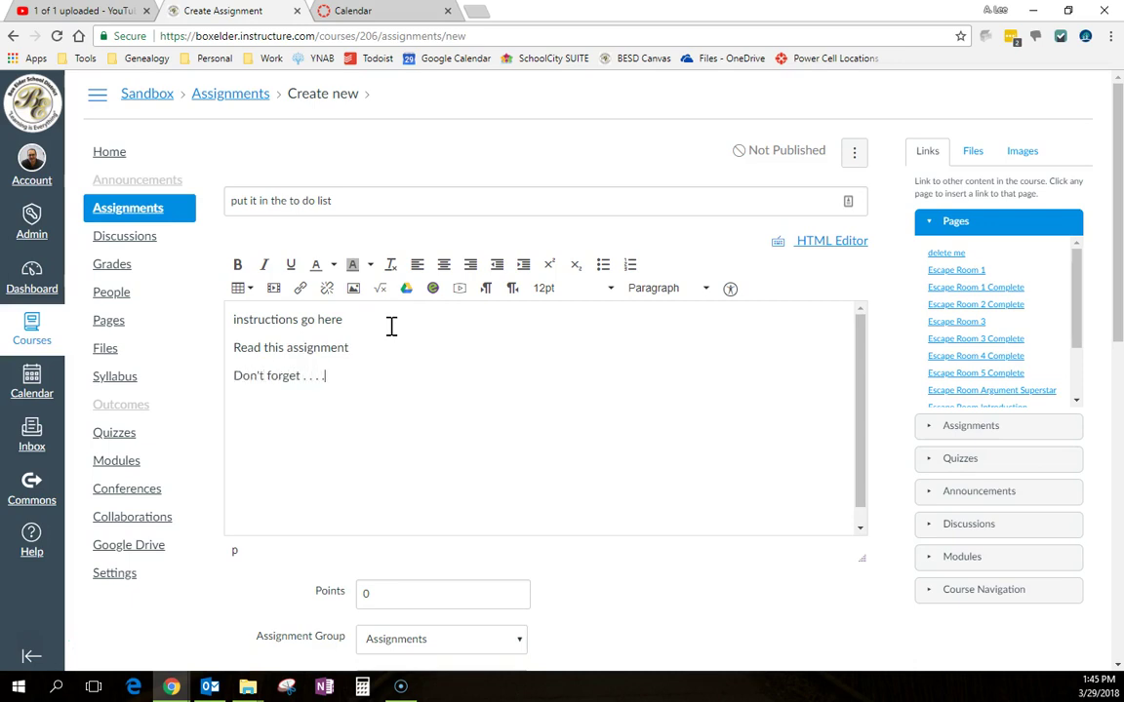
scroll(755, 453, down, 1)
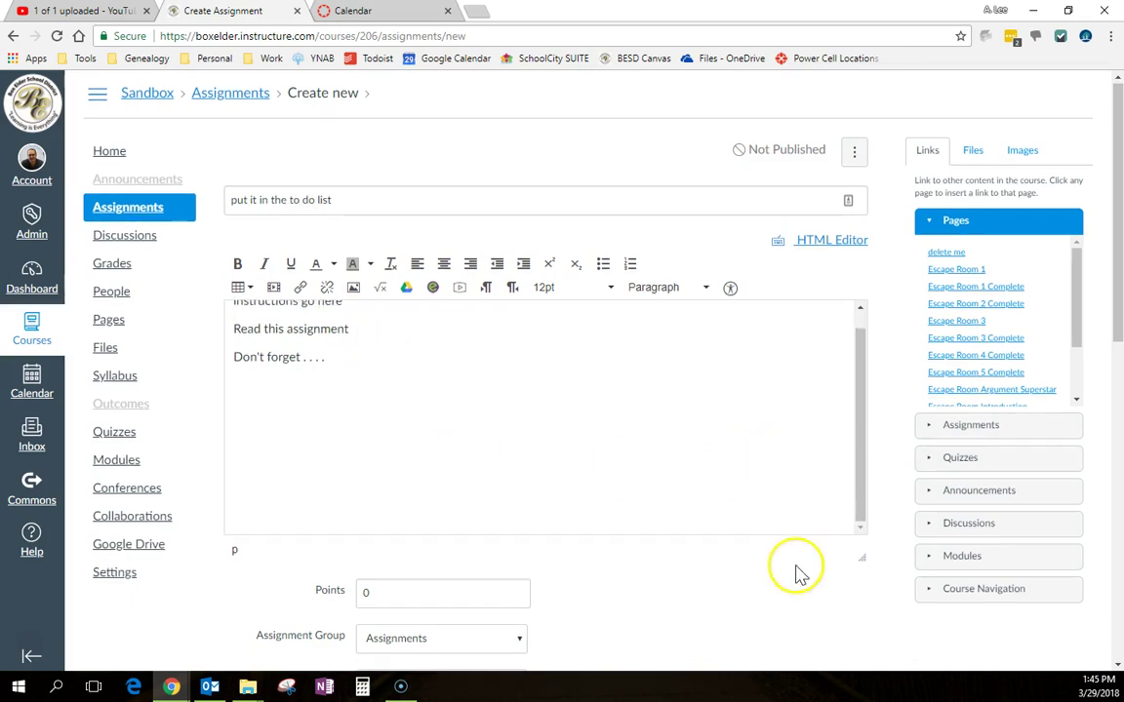
scroll(795, 571, down, 6)
scroll(820, 531, down, 1)
click(755, 607)
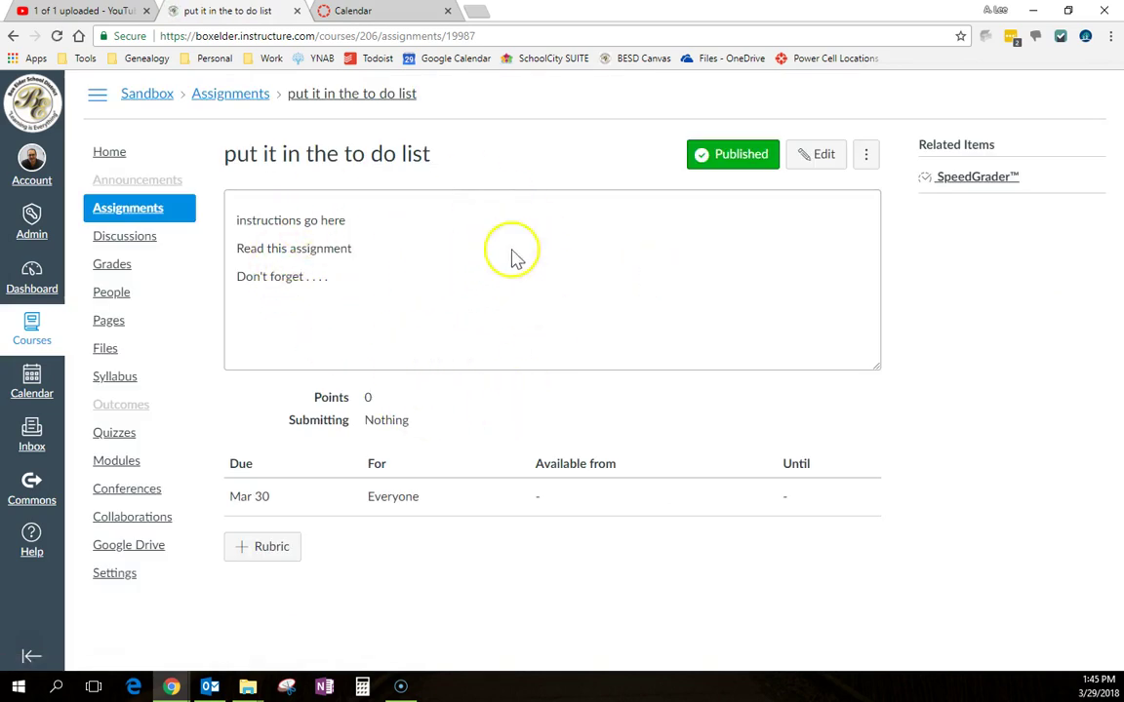
Step: Open the calendar and check the March 30 entries for the new to-do assignment
click(33, 330)
click(39, 388)
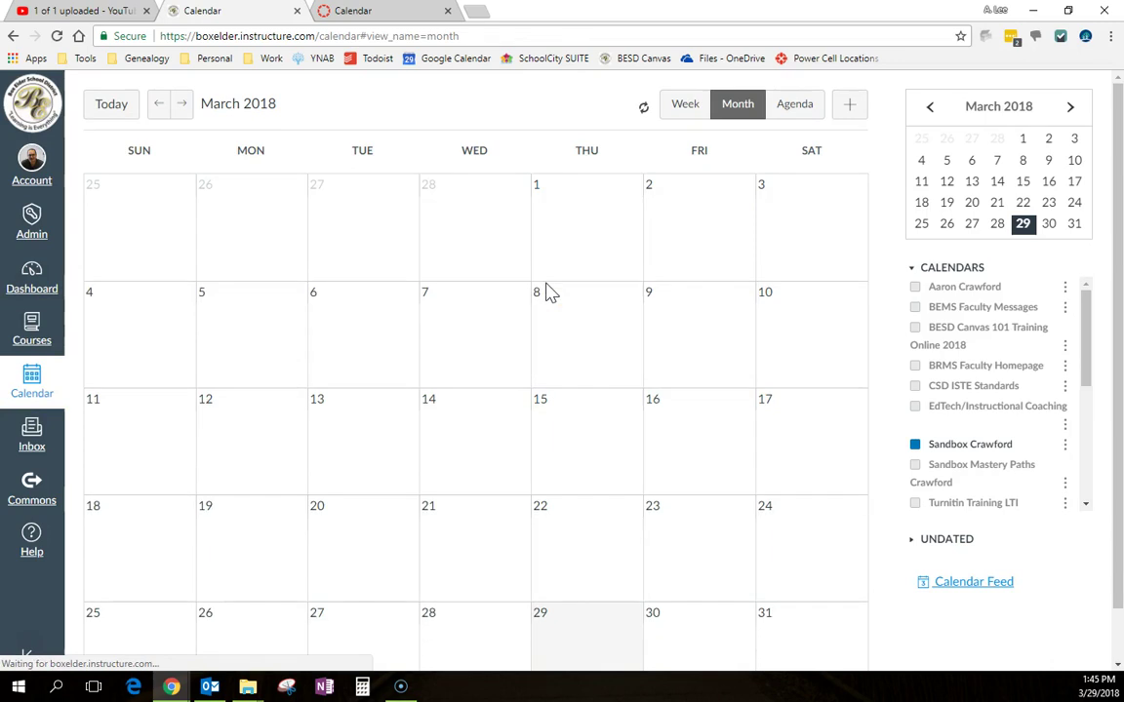
scroll(553, 294, down, 1)
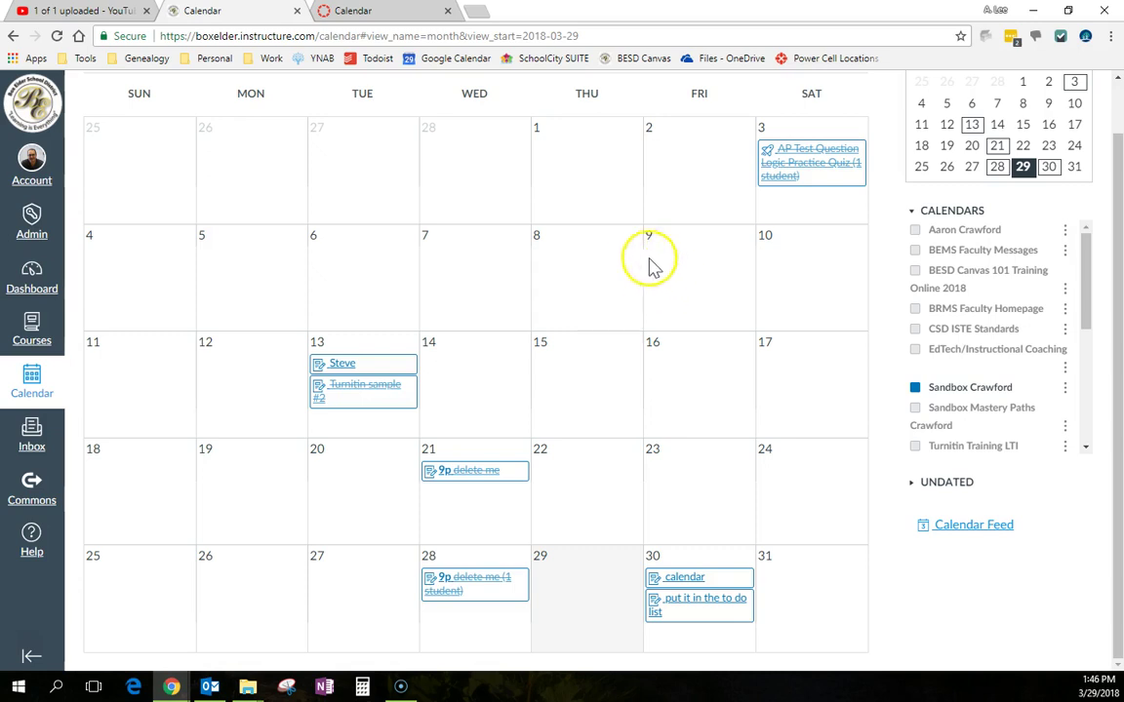
scroll(639, 281, up, 1)
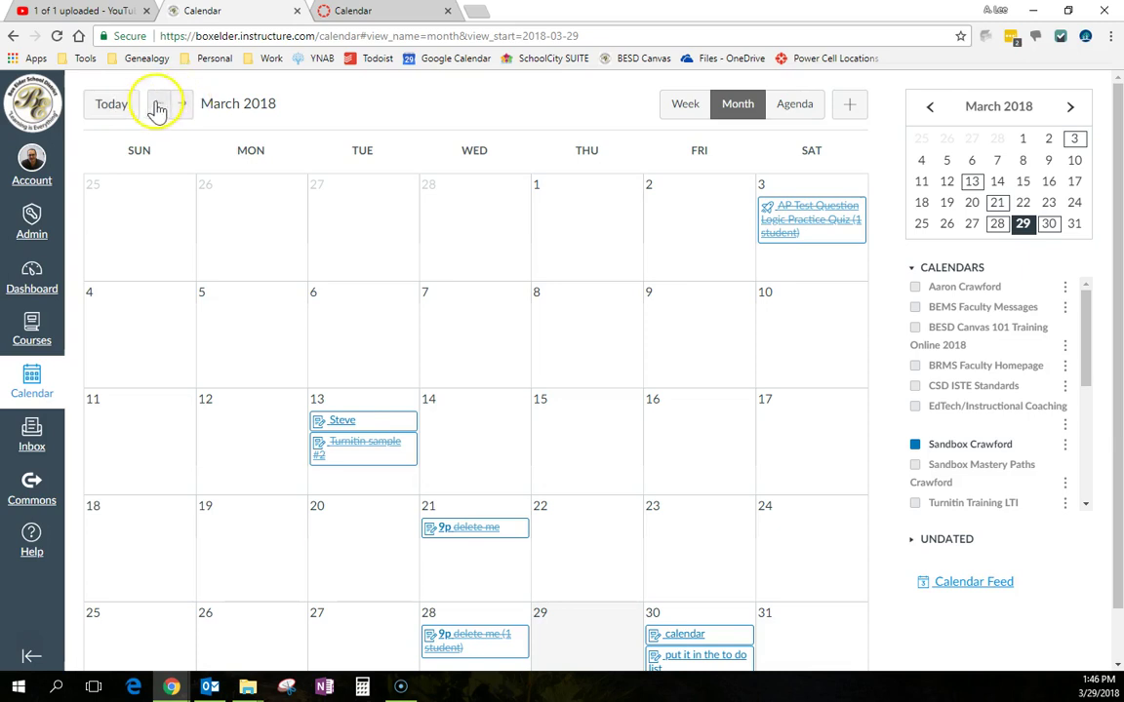
Step: View the calendar in agenda and week layouts, then return to the month layout
click(796, 105)
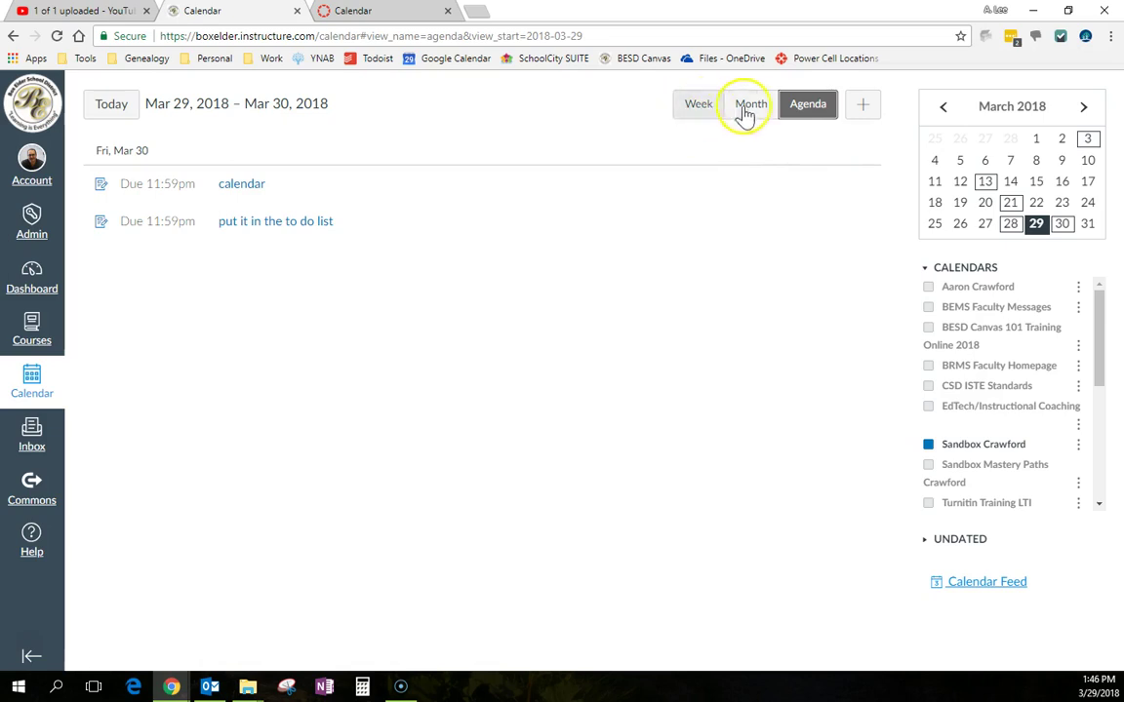
click(698, 110)
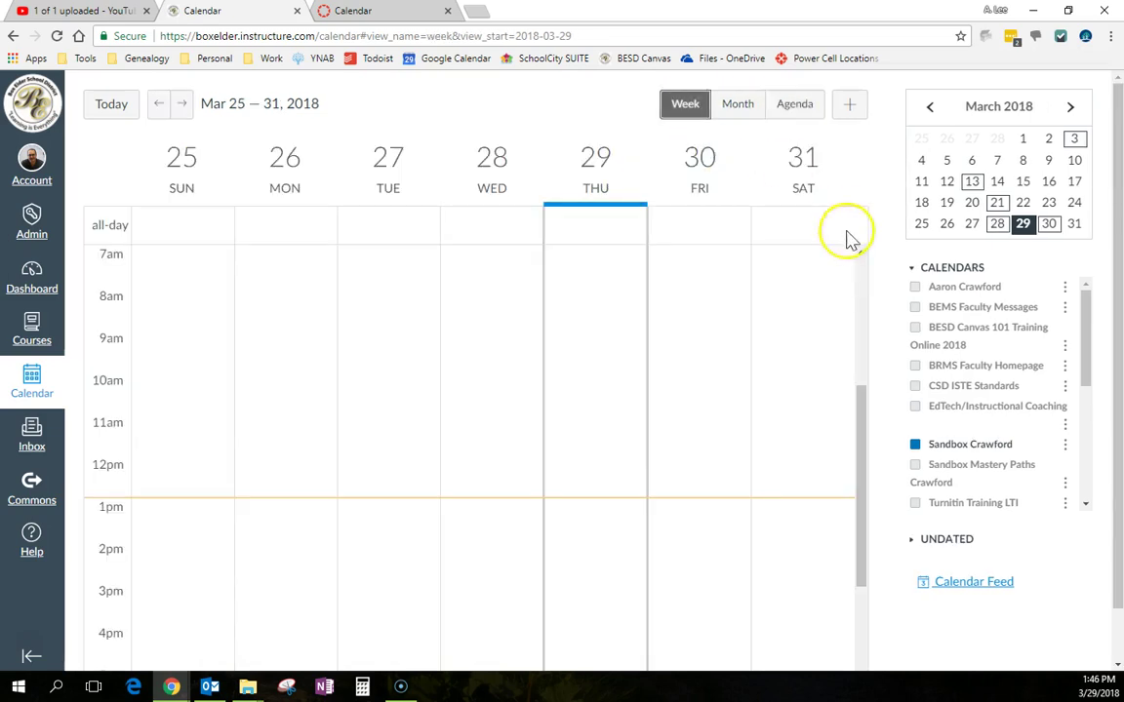
click(743, 107)
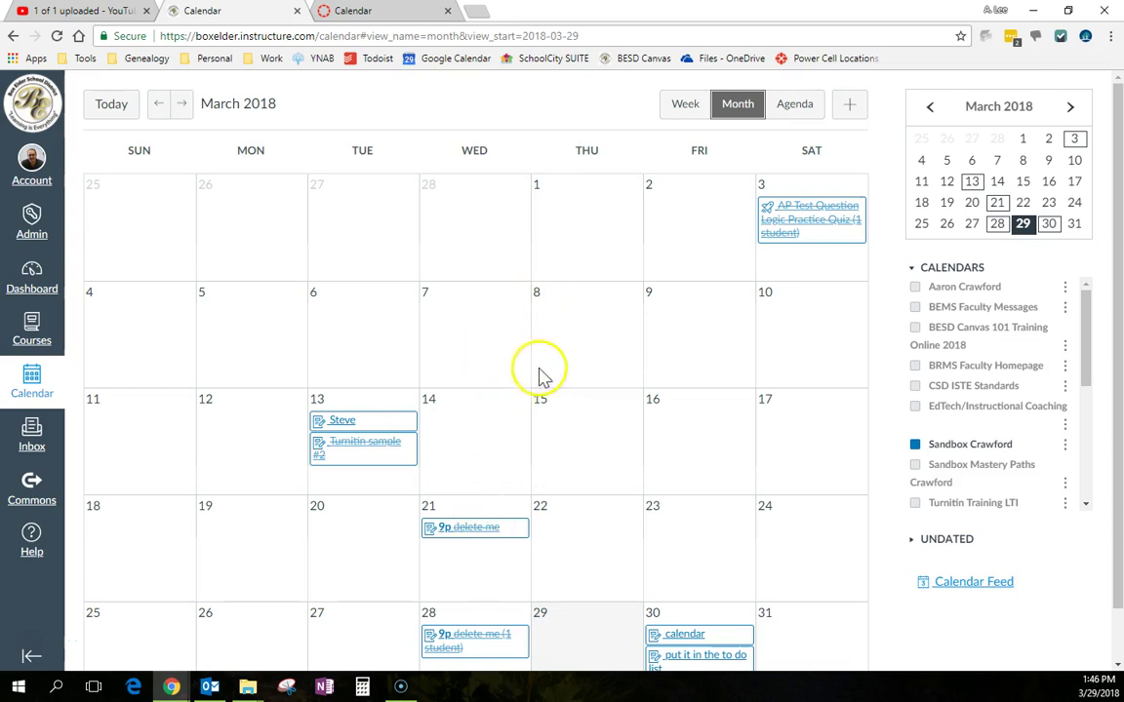
Step: Move the "calendar" assignment from March 30 to March 29 in the month calendar
scroll(546, 376, down, 1)
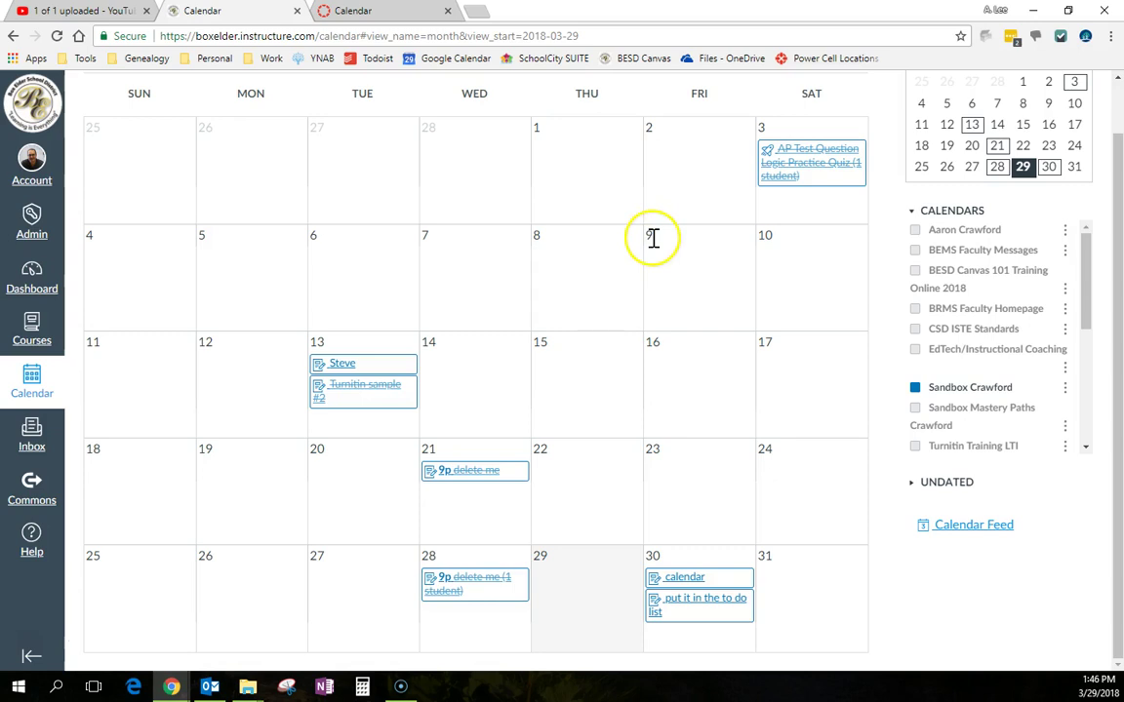
mouse_move(802, 174)
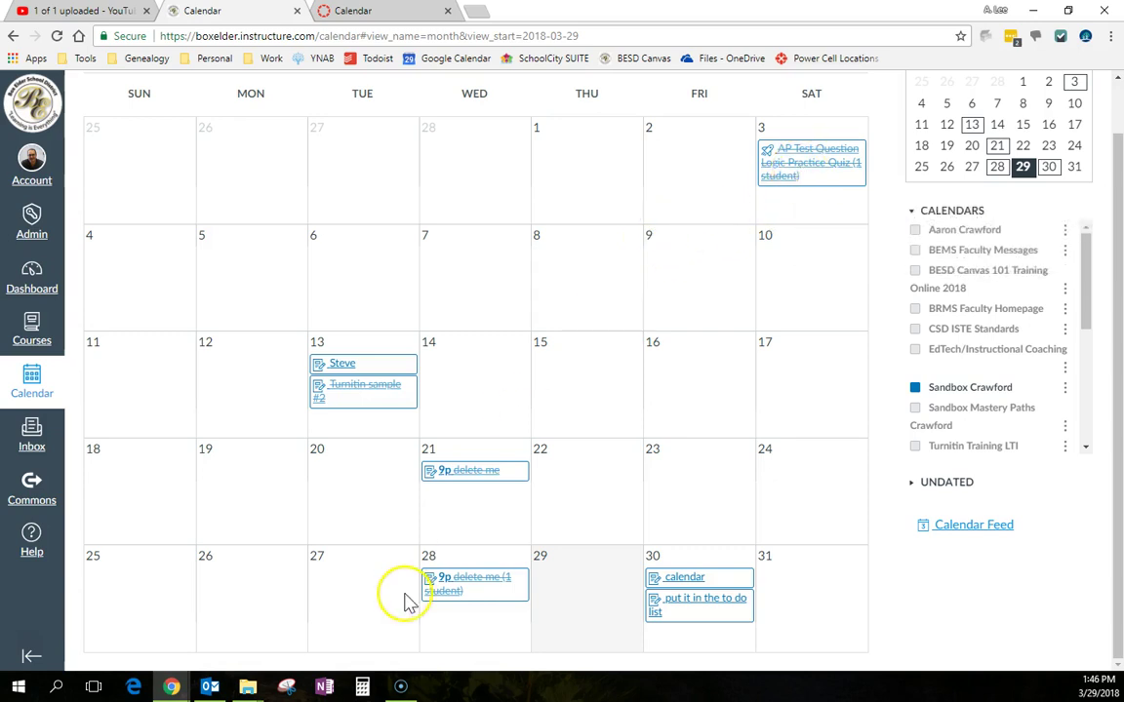
mouse_move(687, 586)
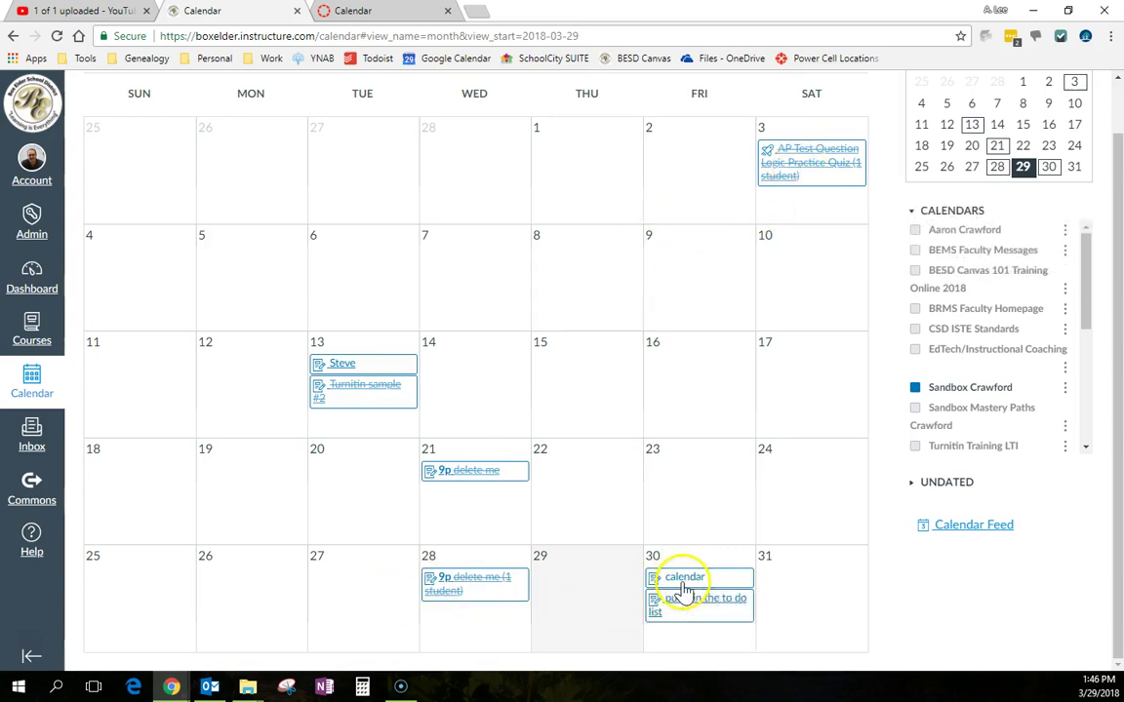
drag(681, 581, 572, 585)
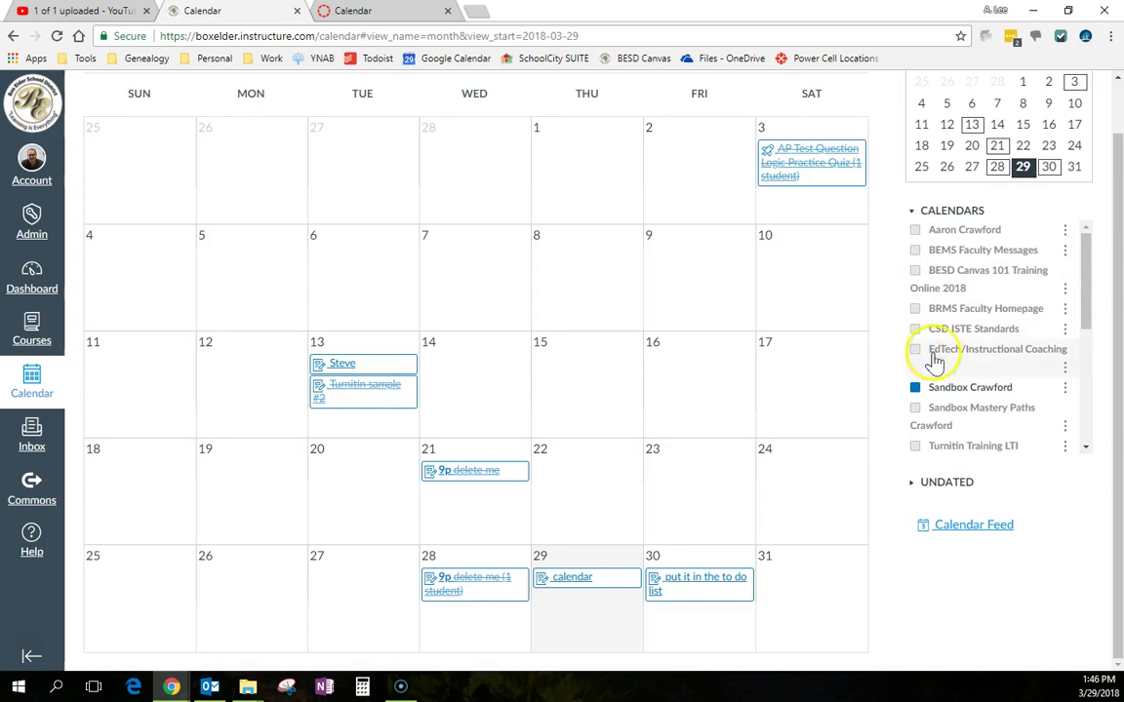
Step: Look through the calendar list and switch the personal and EdTech/Instructional Coaching calendars on and off again
scroll(966, 349, down, 5)
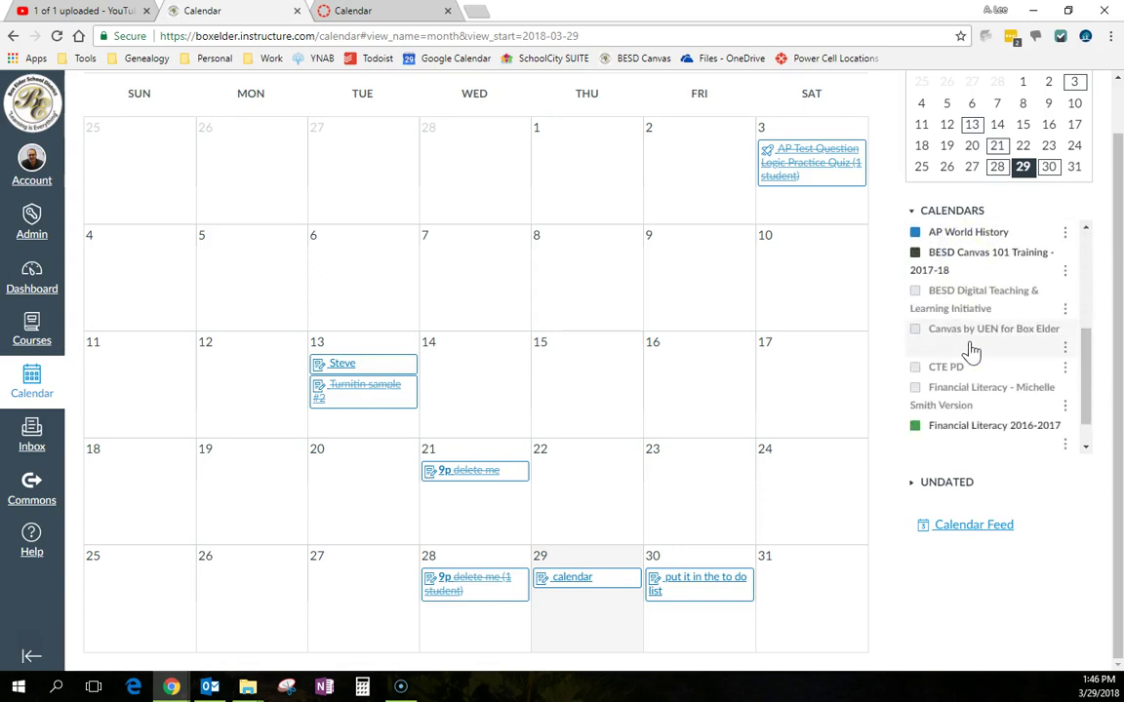
scroll(971, 351, down, 1)
scroll(973, 353, up, 8)
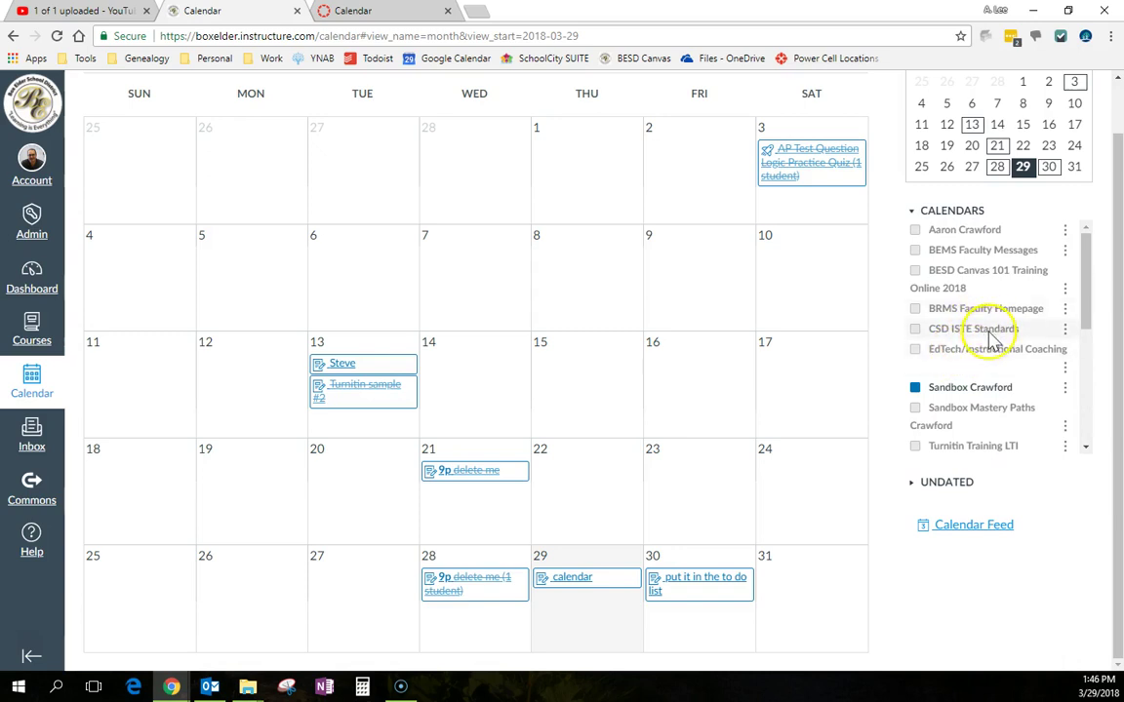
click(916, 234)
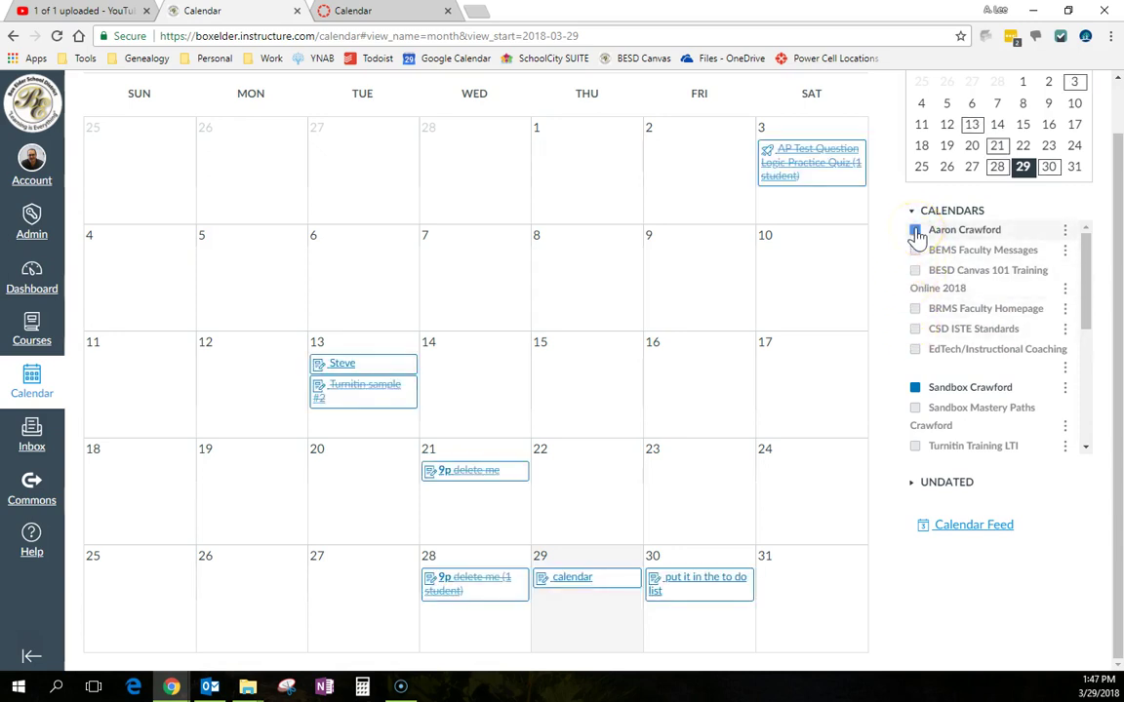
click(918, 231)
click(910, 316)
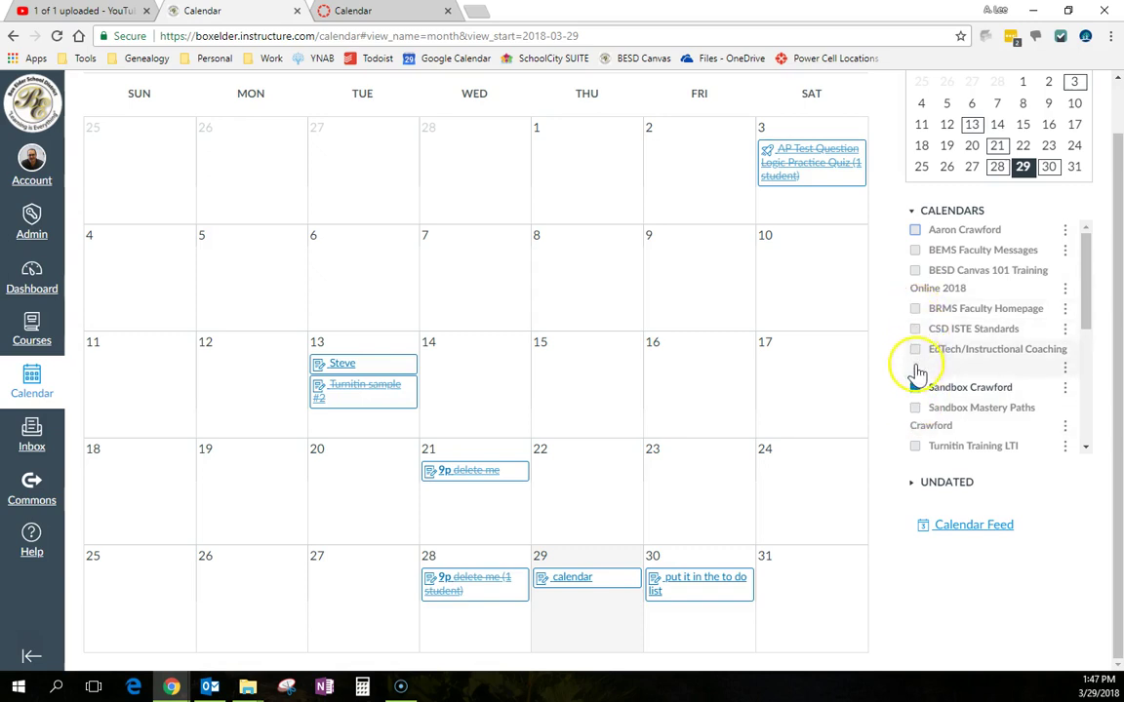
click(916, 353)
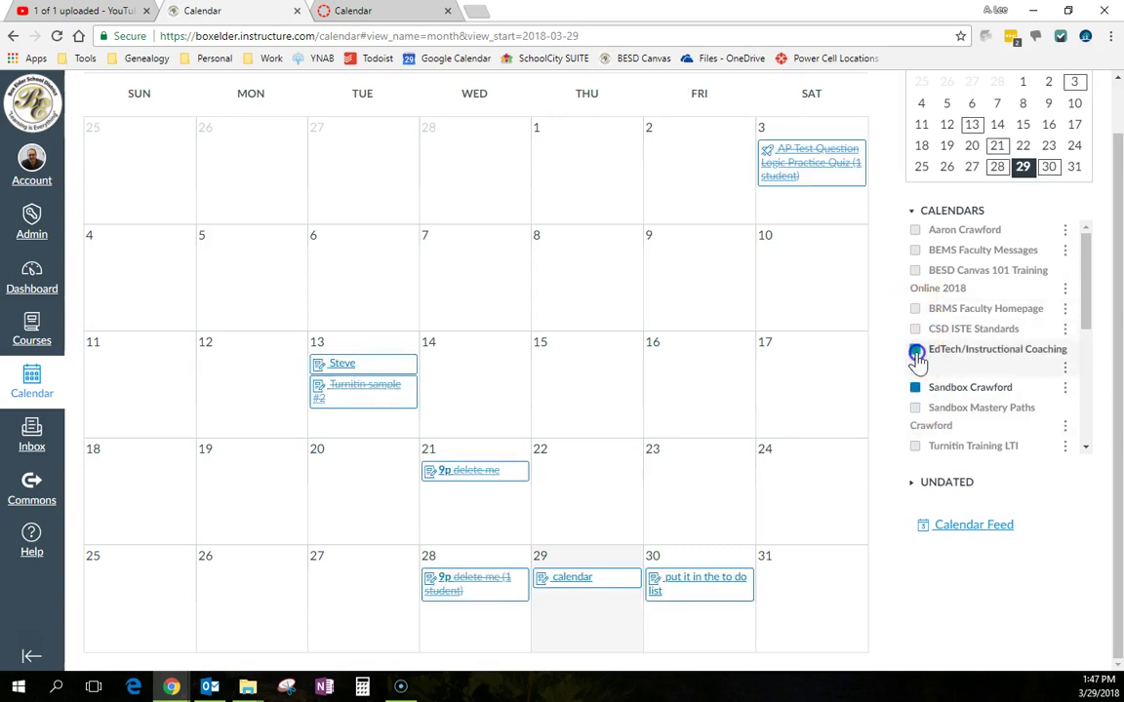
click(915, 353)
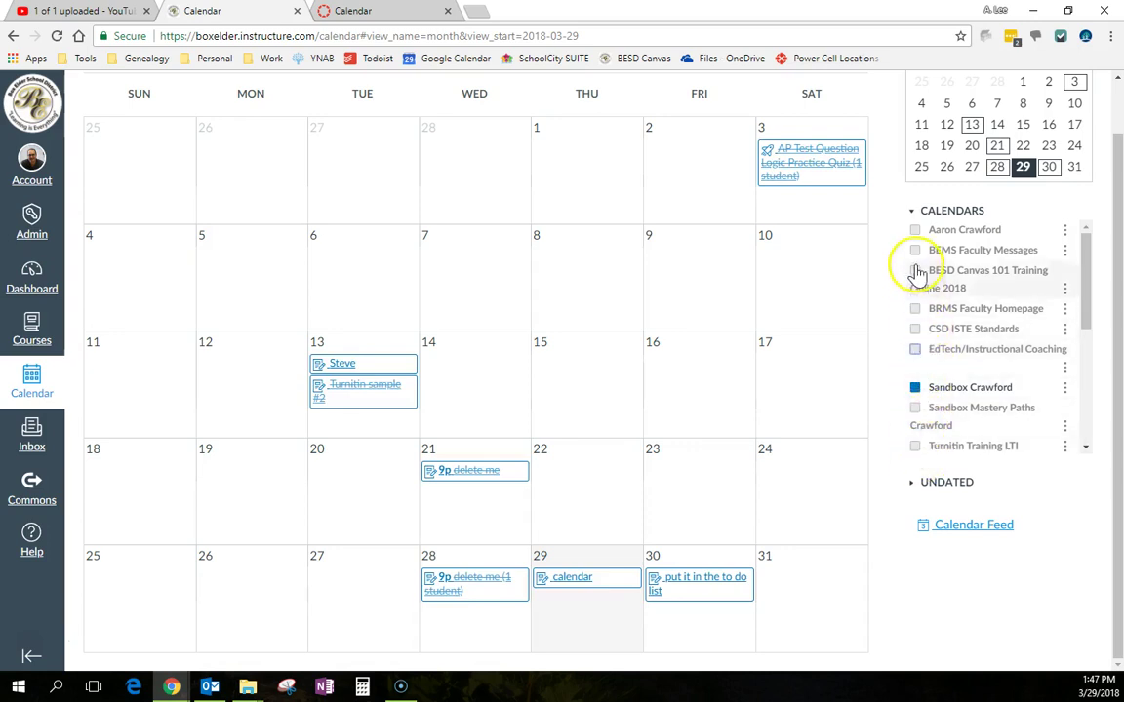
Step: Change the colour of the main Sandbox course calendar to orange #F0592B and apply it
click(1071, 388)
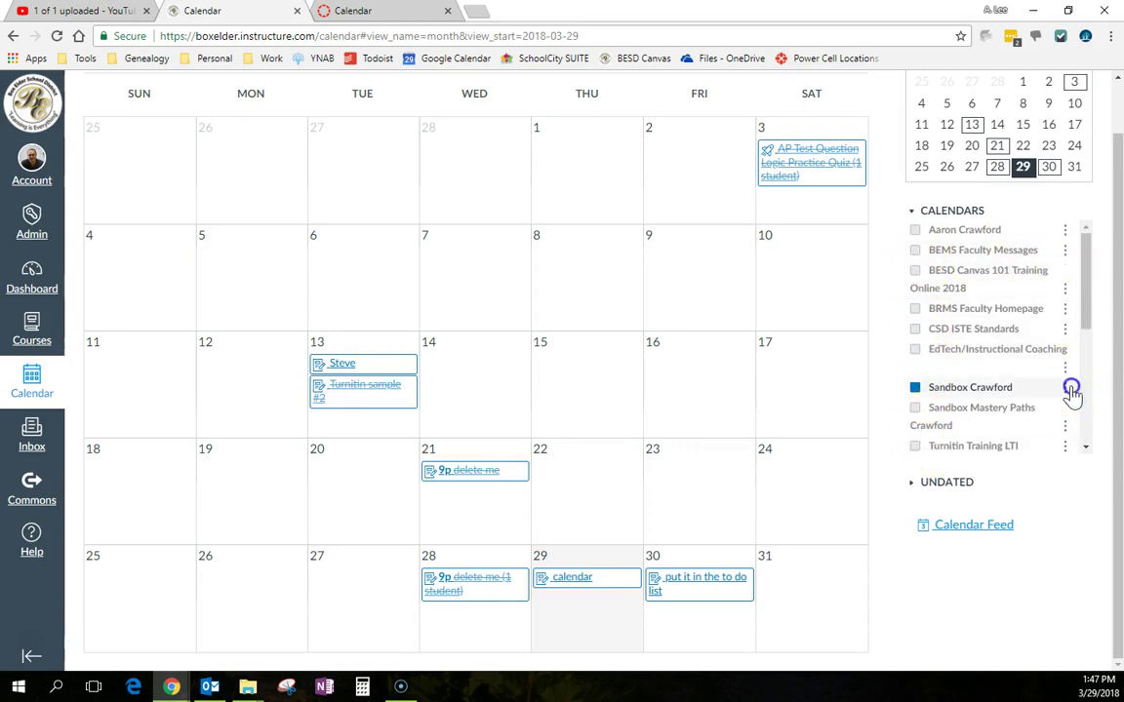
click(1015, 395)
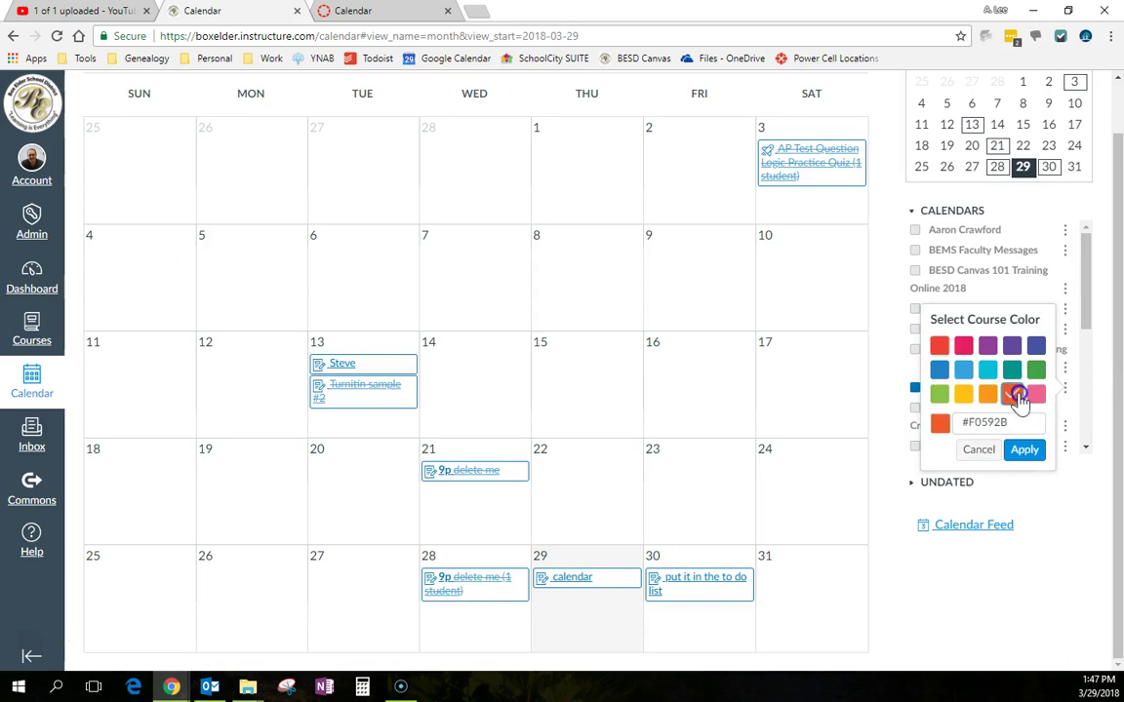
click(1023, 451)
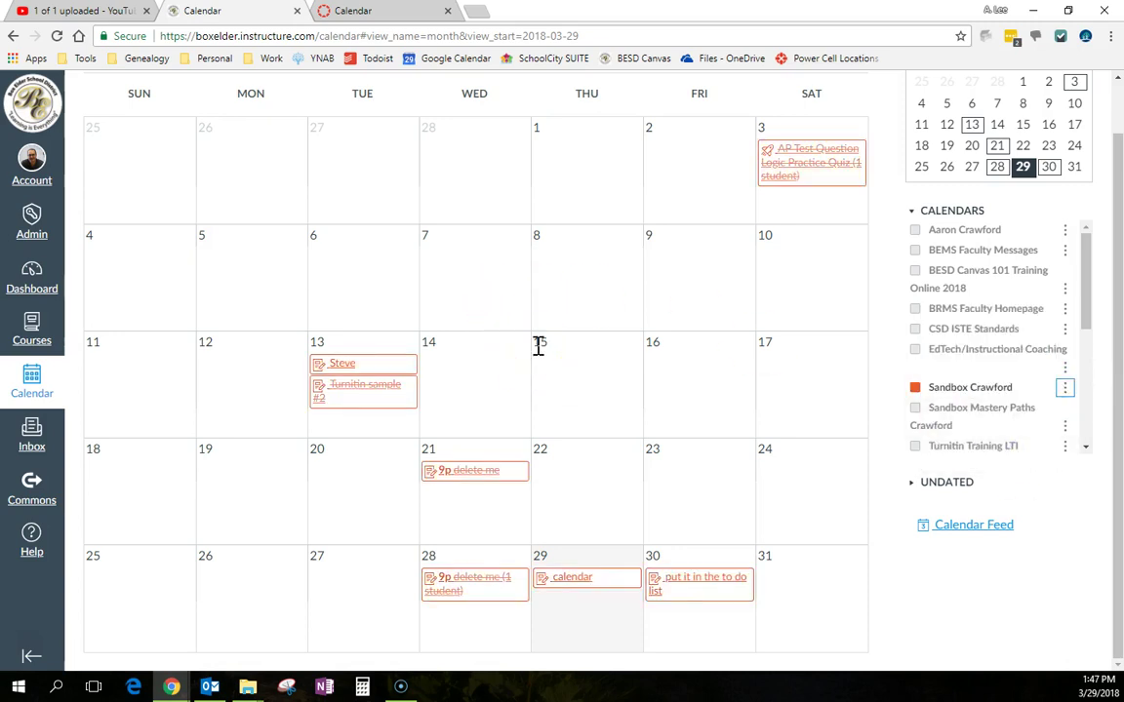
Step: View the calendar feed link for use in other calendar apps, then close it
click(957, 527)
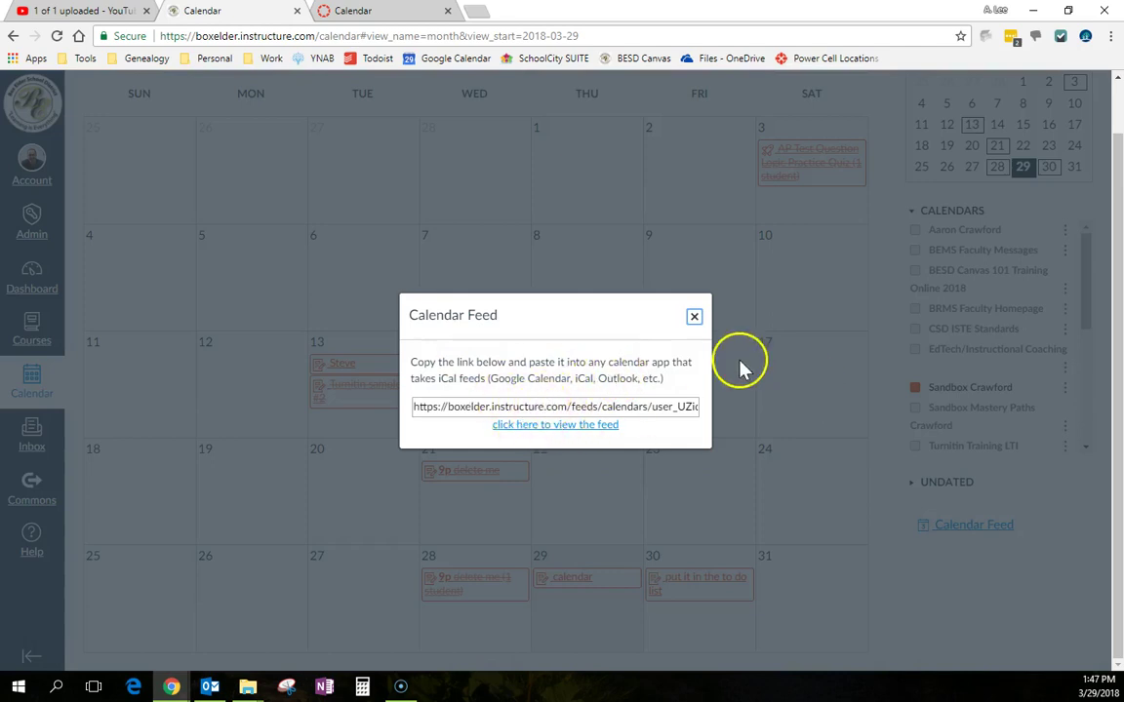
click(694, 317)
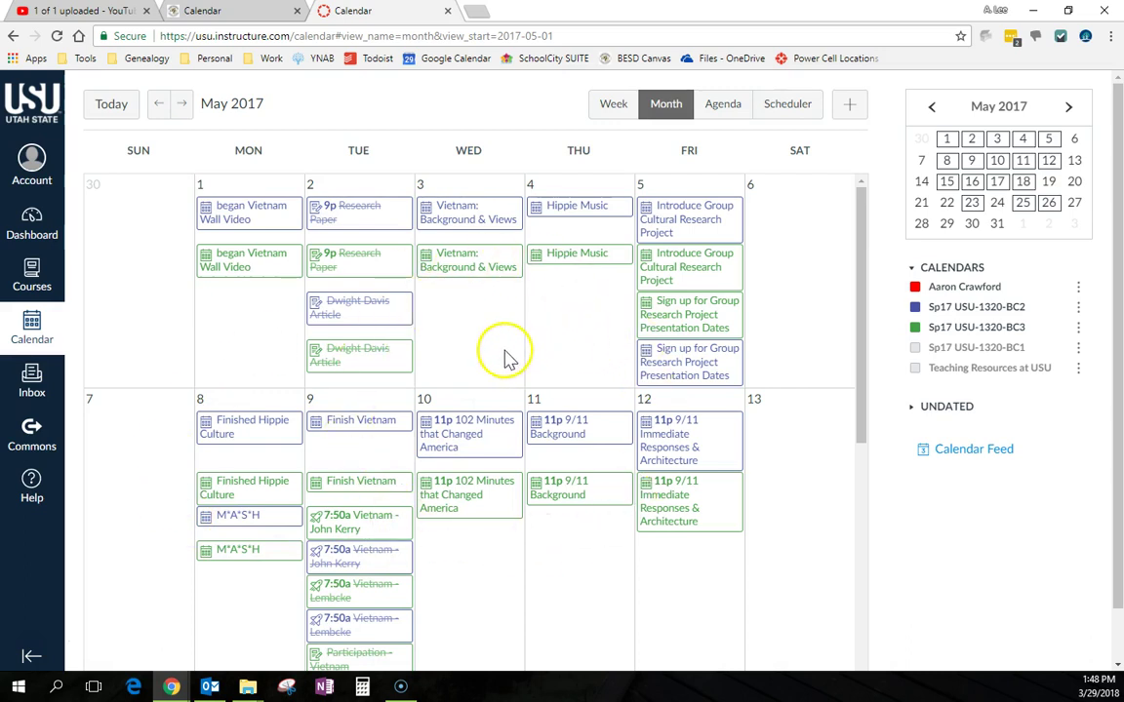
Step: Read the details of the May 3 event "Vietnam: Background & Views" in the USU calendar, then close them
click(461, 226)
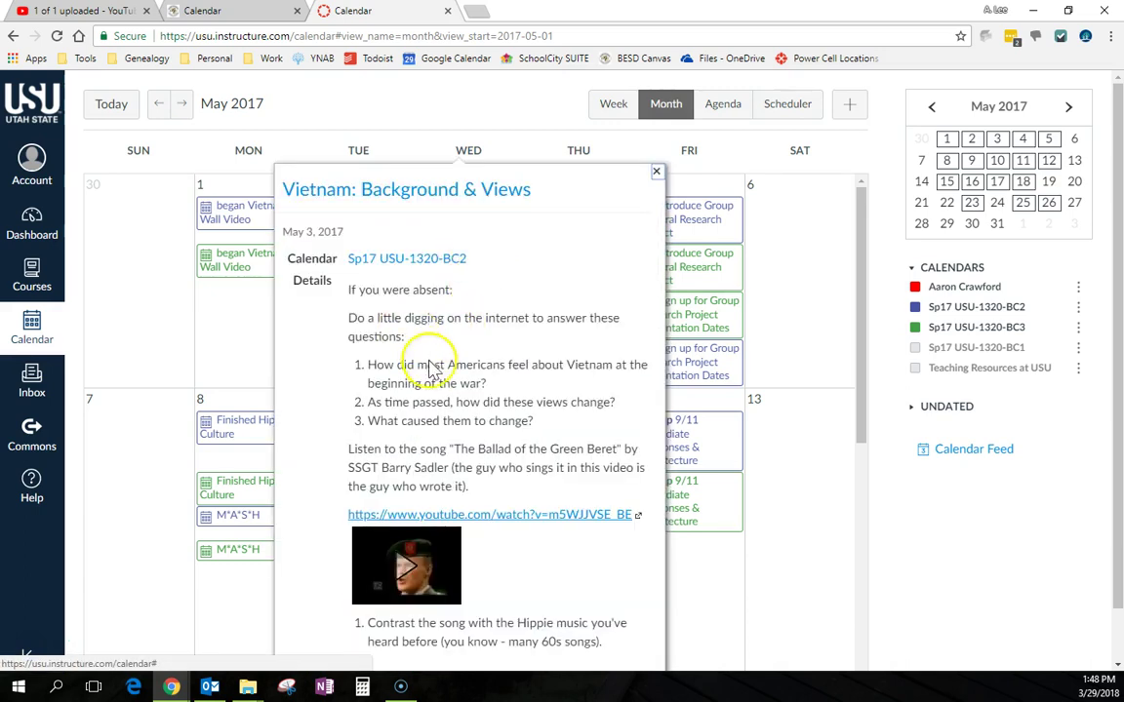
scroll(488, 398, down, 1)
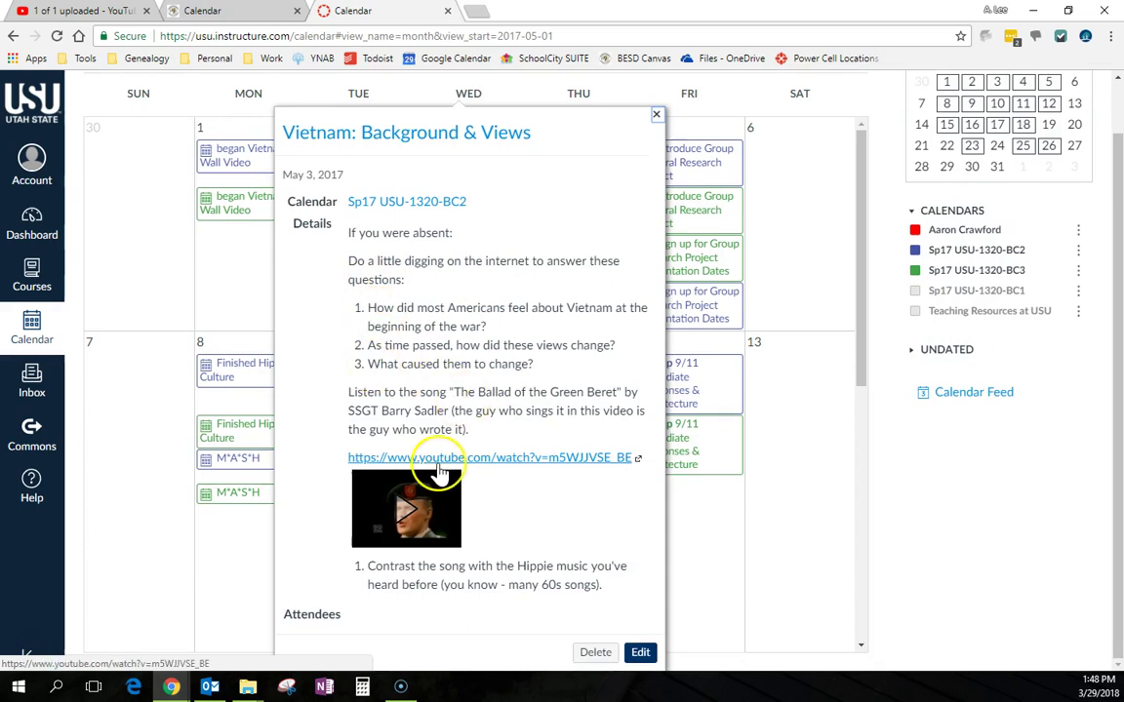
click(656, 116)
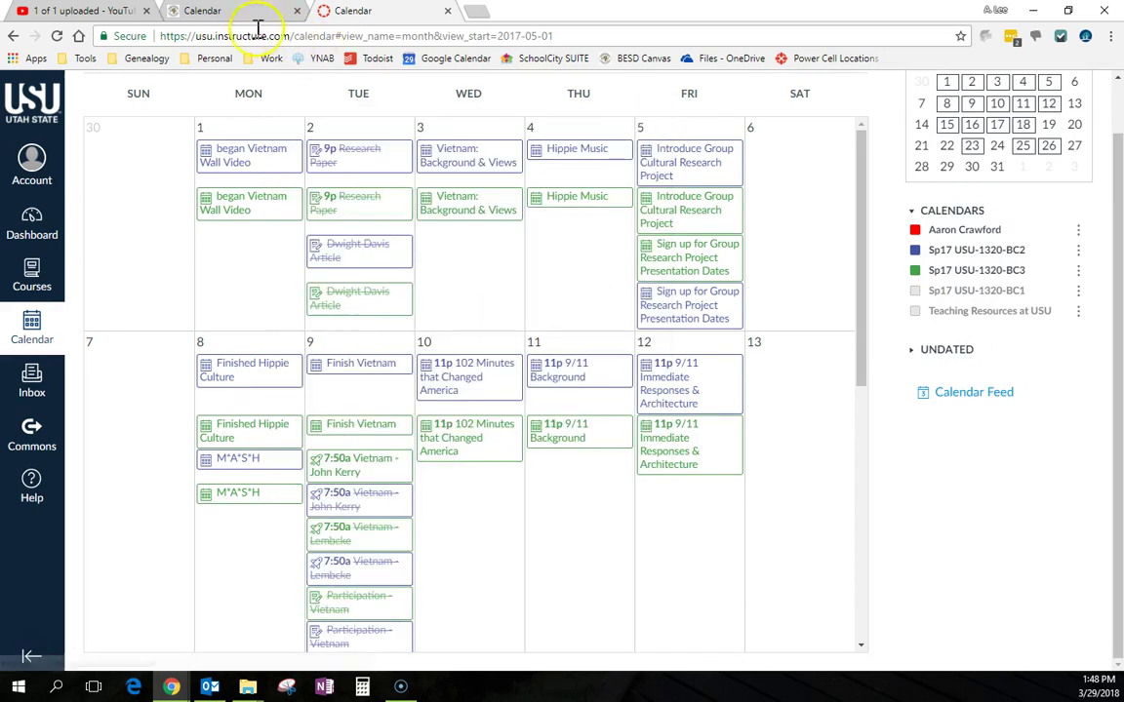
Step: Return to the Box Elder calendar and start a new event on March 23, 2018 titled "Sample Calendar thingy"
click(207, 12)
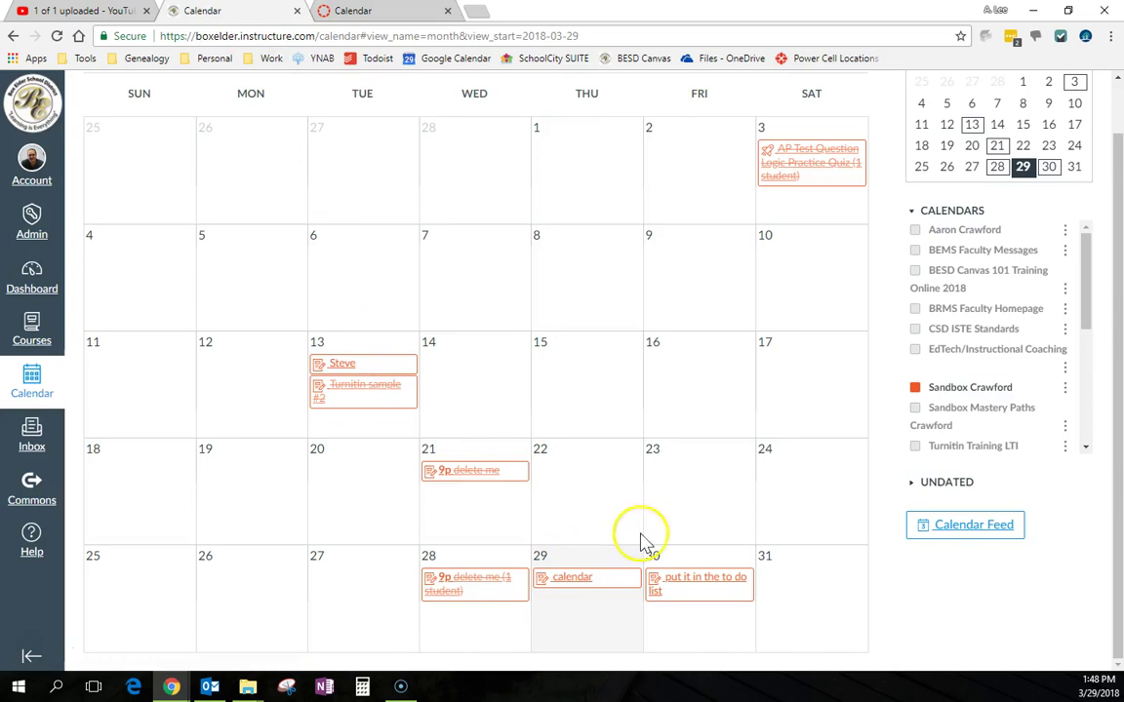
click(689, 485)
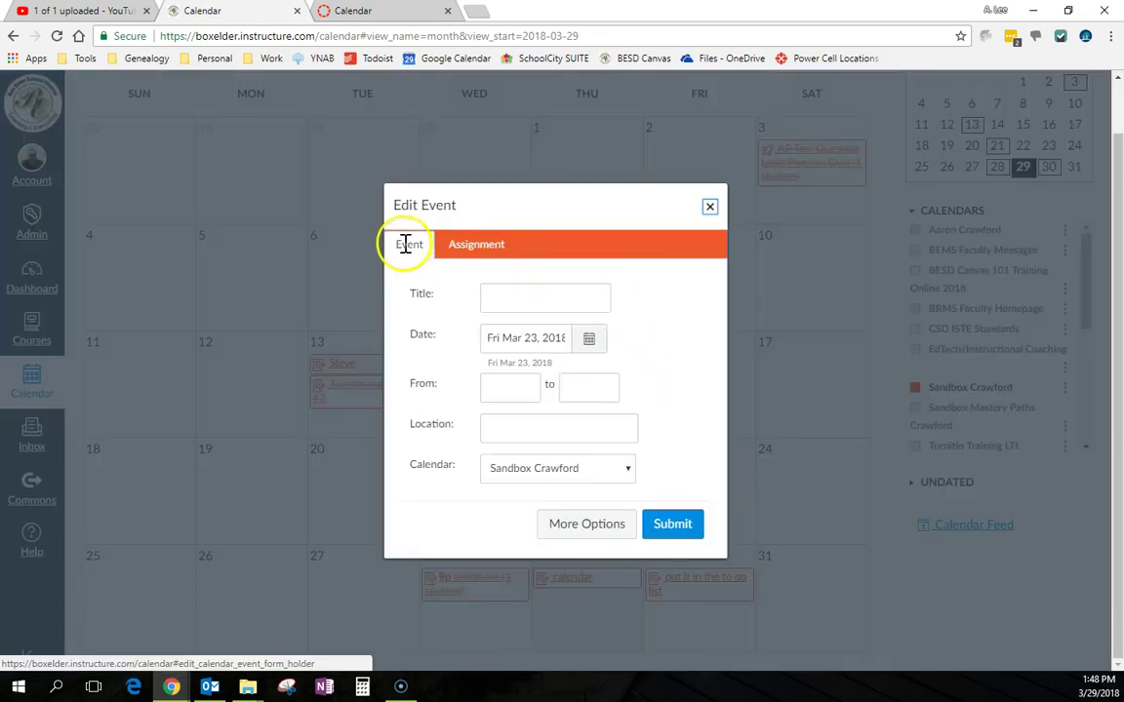
click(441, 244)
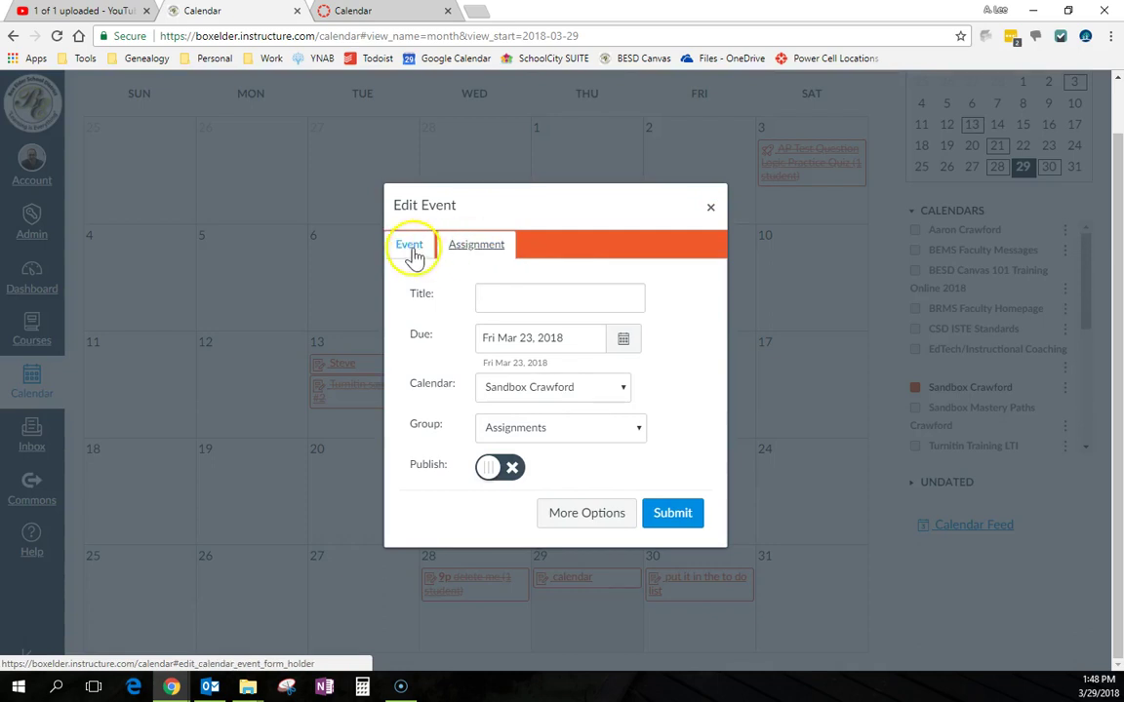
click(412, 246)
click(527, 300)
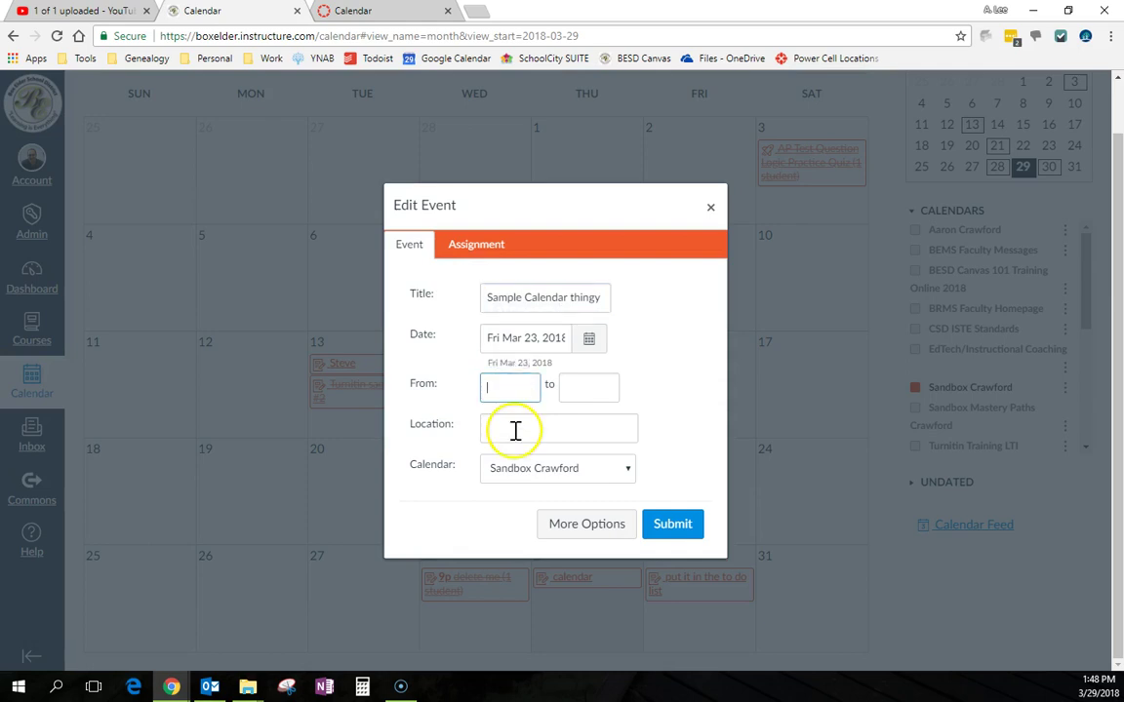
Step: Open the event's full options form, create the event with an empty description, and check its March 23 calendar entry
click(582, 527)
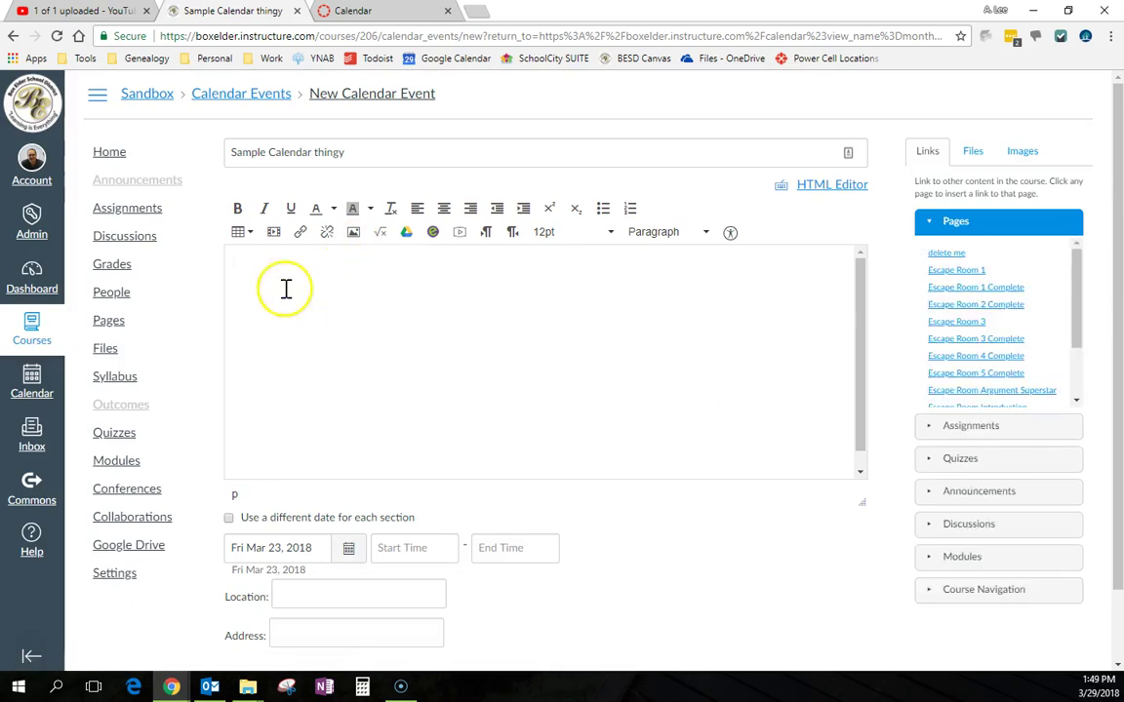
click(283, 286)
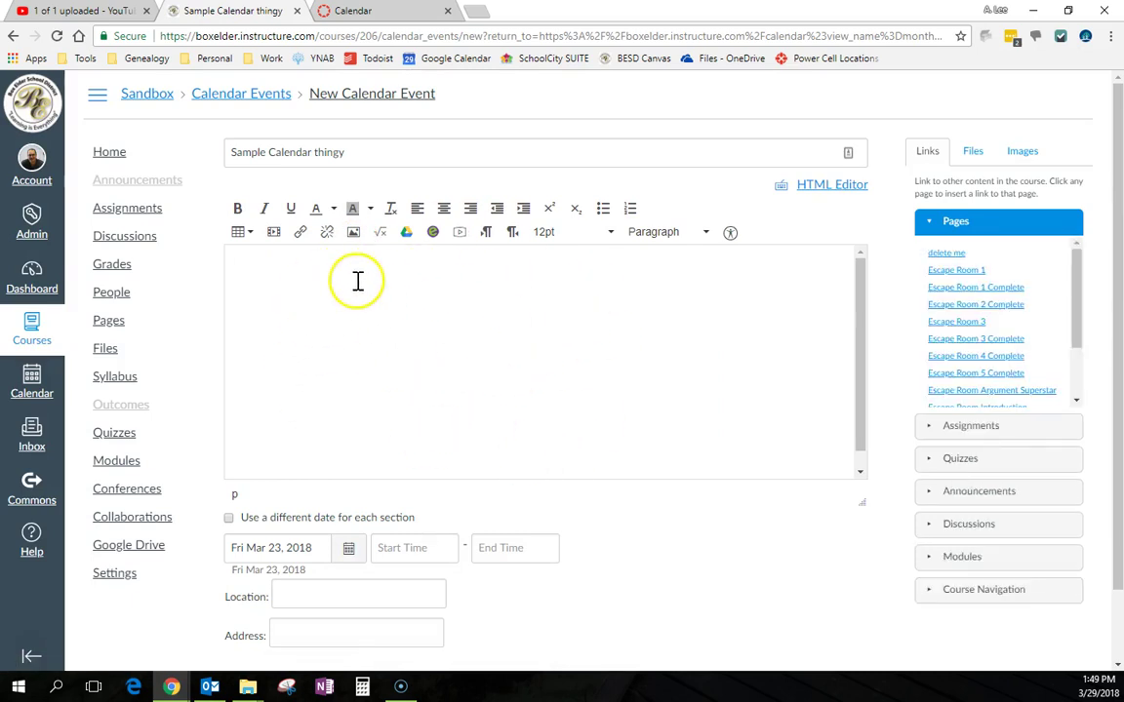
scroll(780, 512, down, 1)
scroll(792, 520, down, 1)
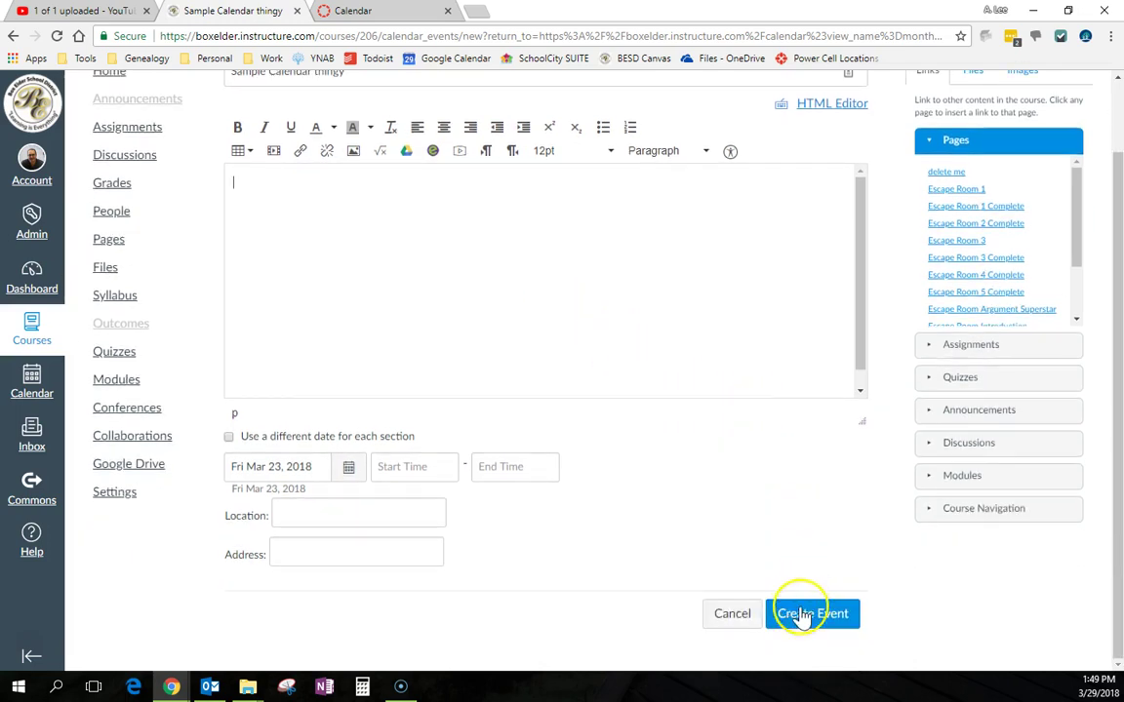
click(803, 610)
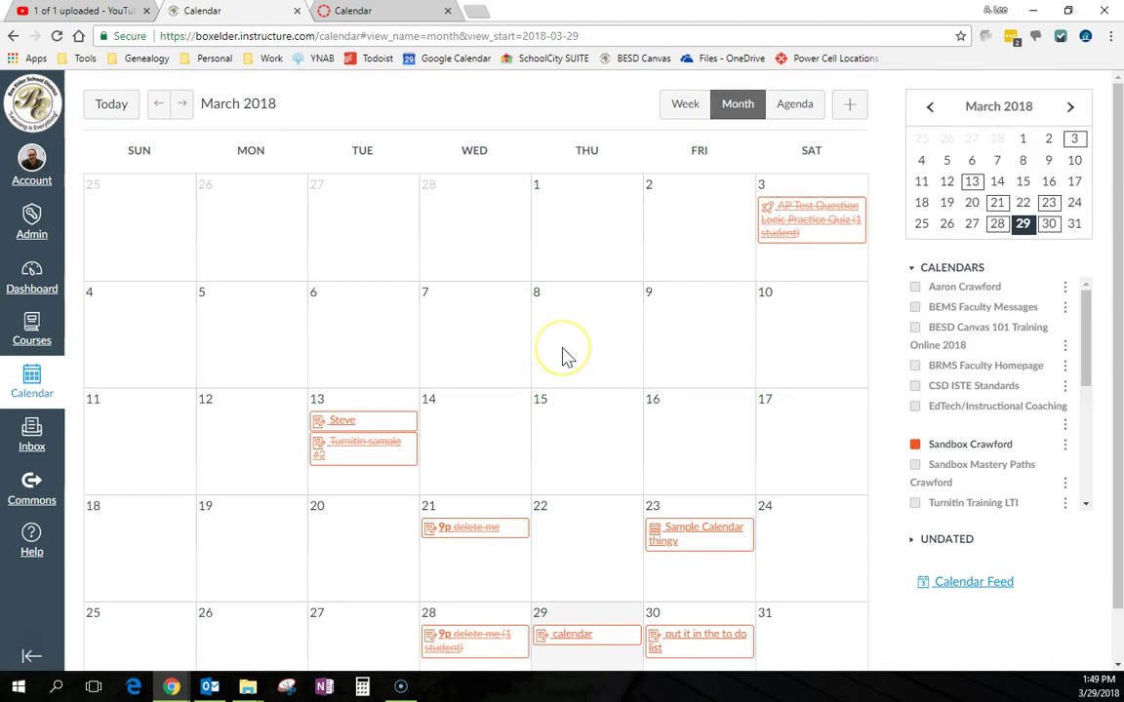
scroll(566, 356, down, 1)
mouse_move(675, 480)
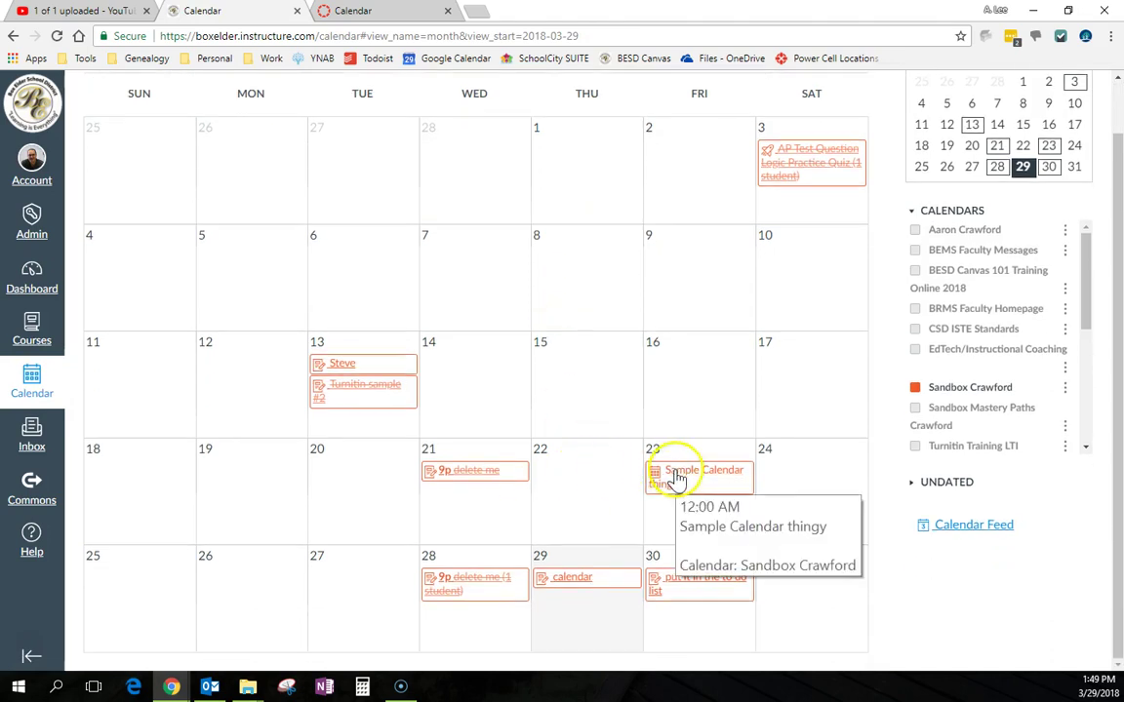
Step: Read through the May 10 event "102 Minutes that Changed America" in the USU calendar, then close its details
click(353, 10)
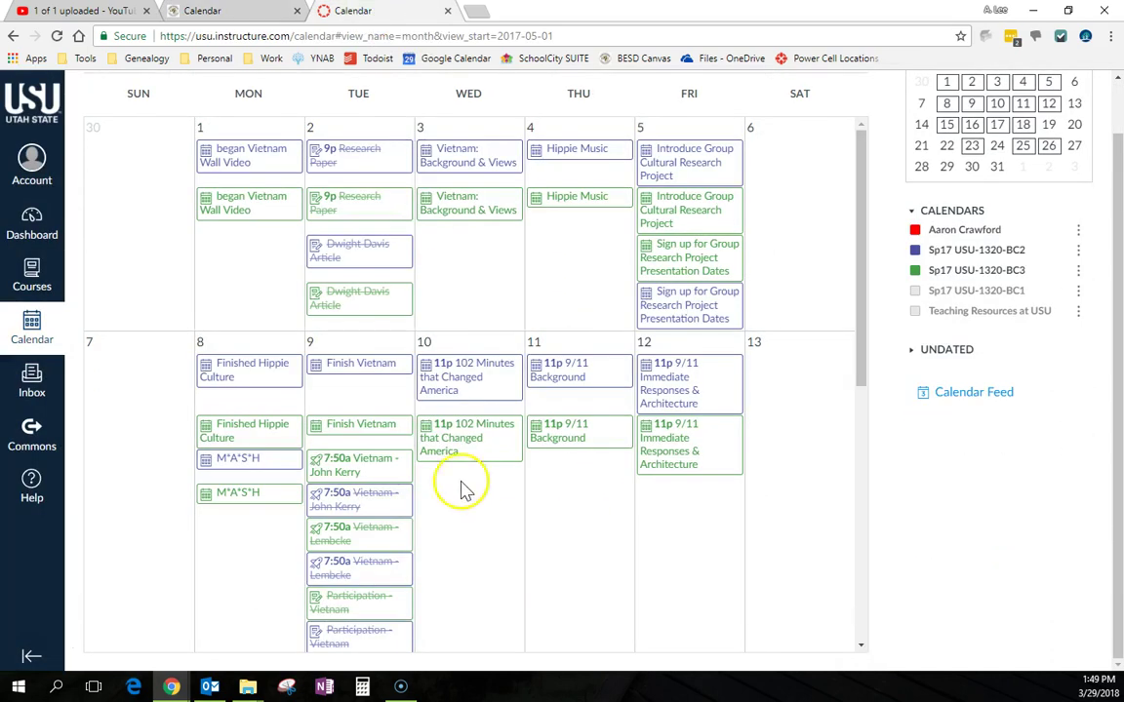
click(477, 371)
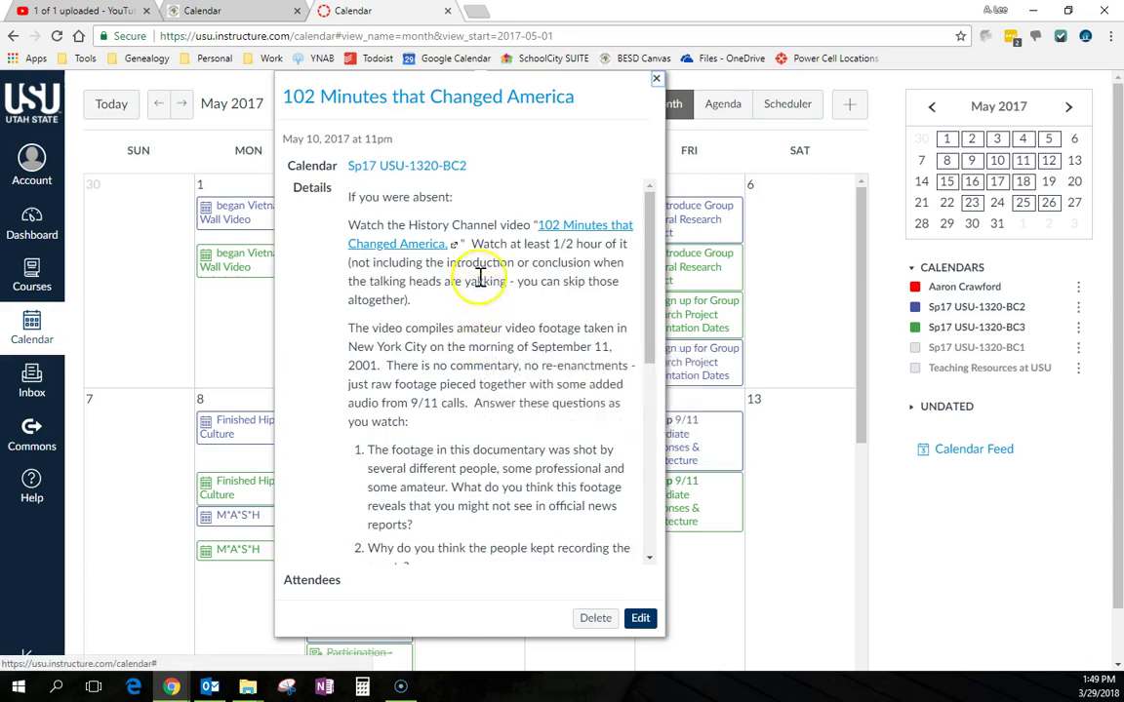
scroll(507, 283, down, 5)
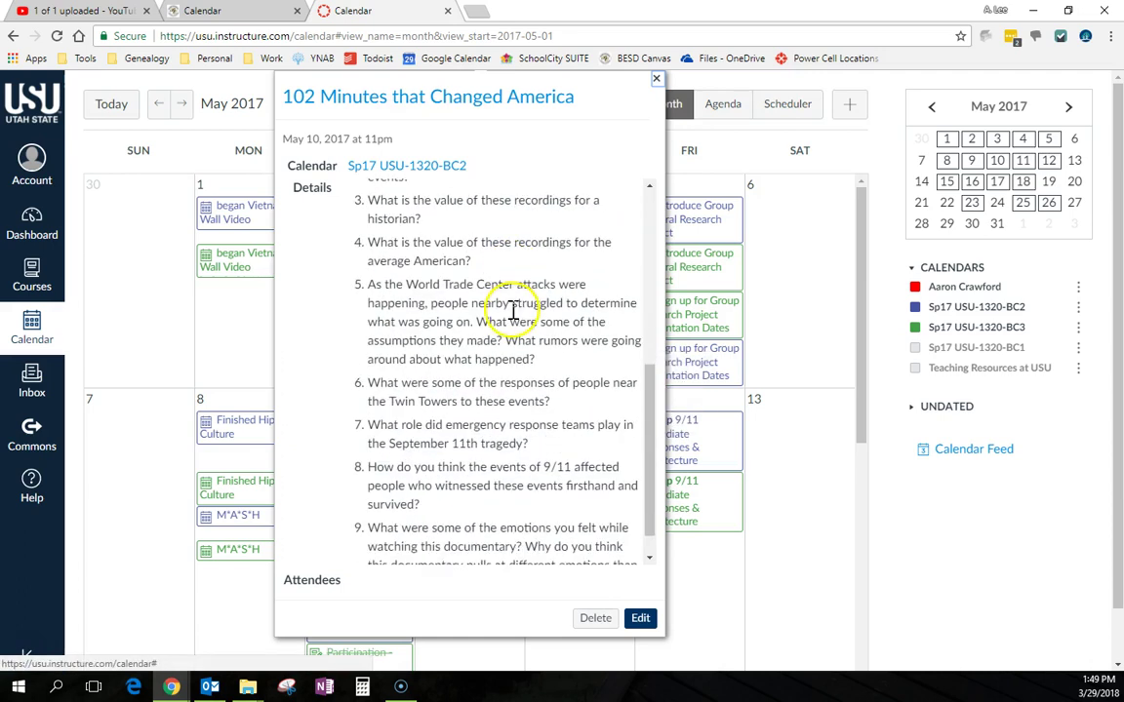
scroll(512, 310, up, 5)
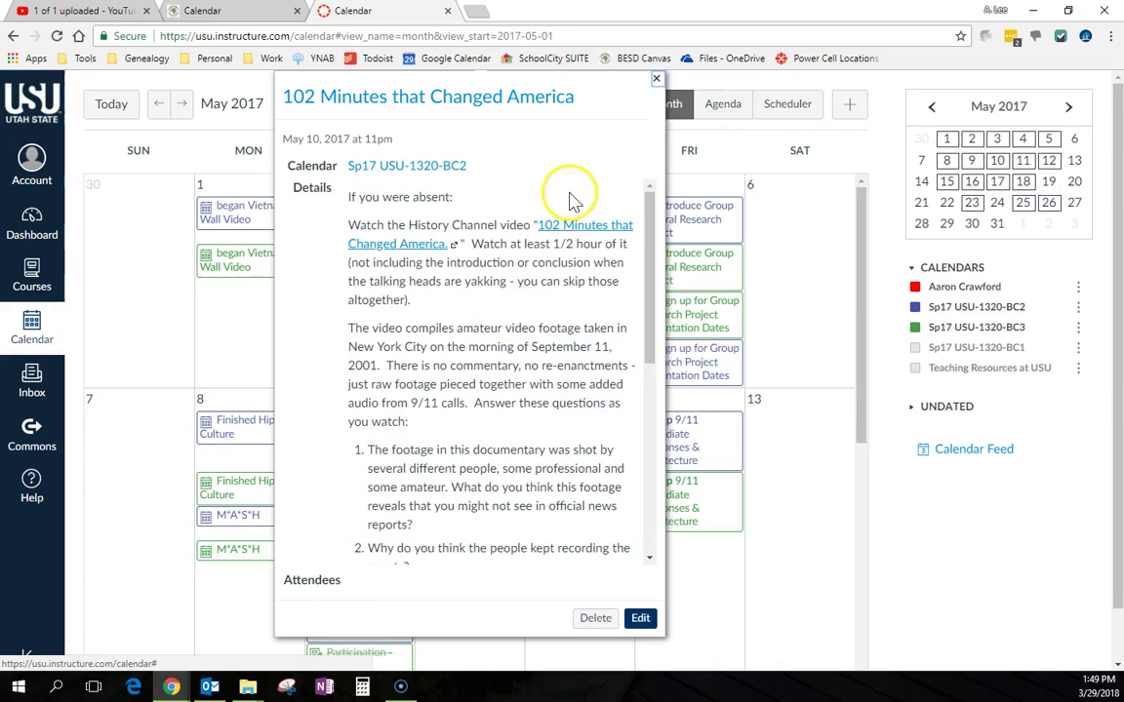
click(656, 78)
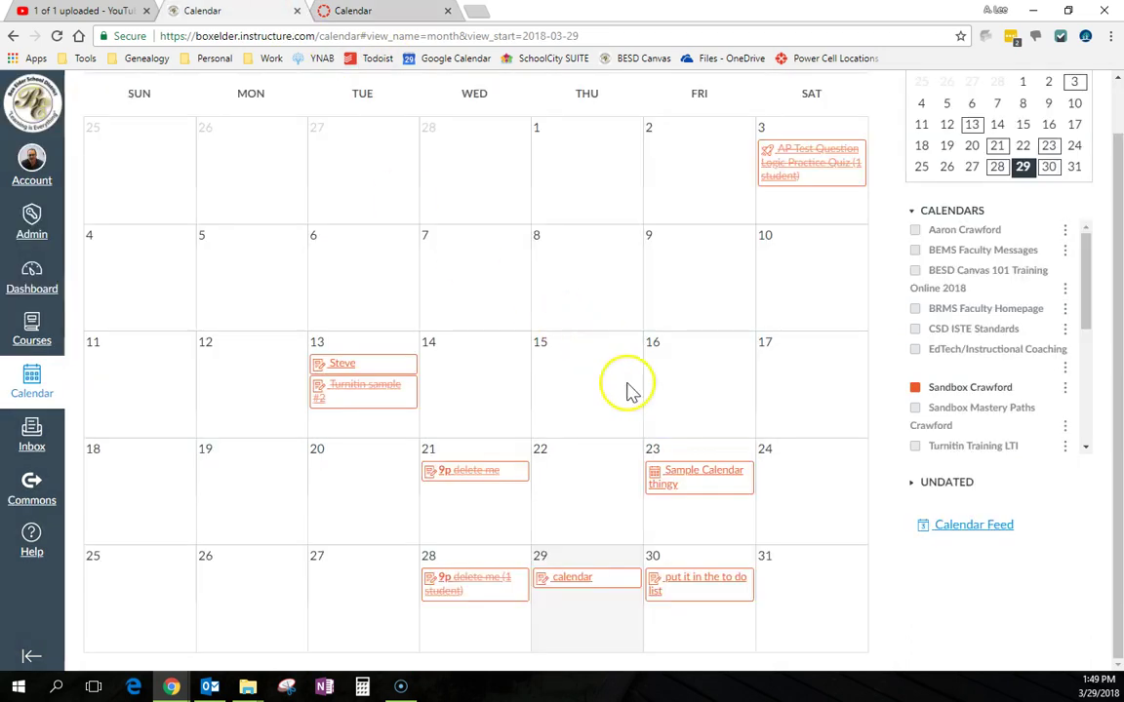
Step: In the Box Elder calendar, move "Sample Calendar thingy" to March 22 and "put it in the to do list" to March 23
drag(699, 480, 579, 469)
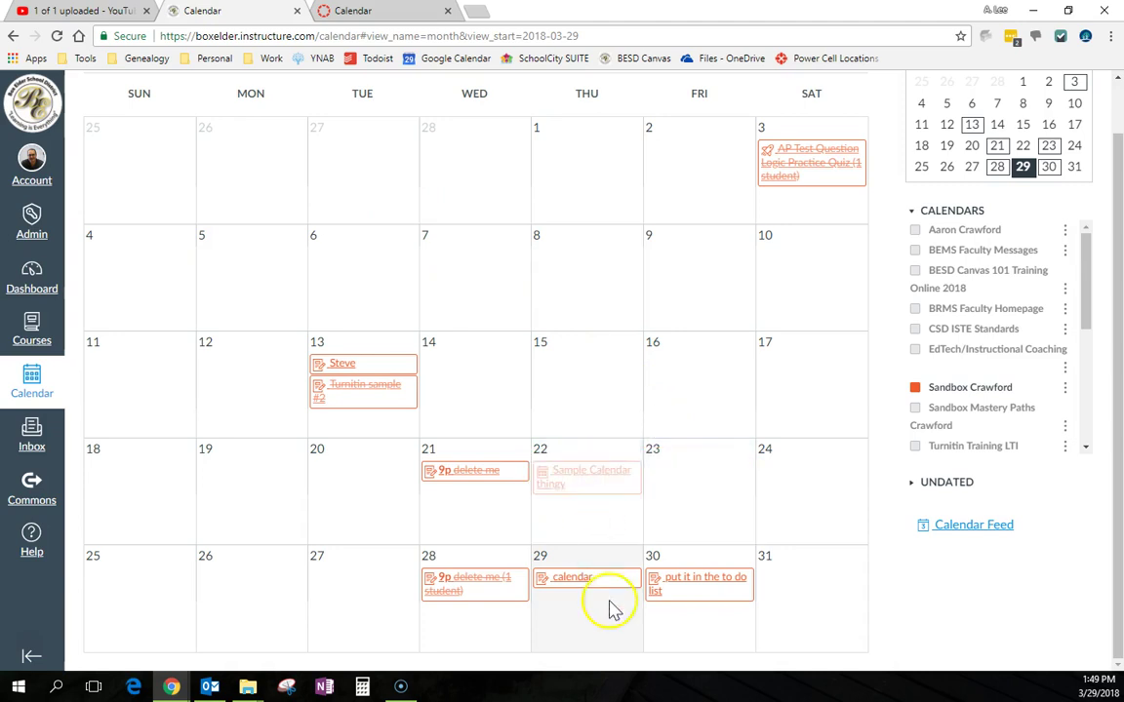
drag(660, 603, 667, 499)
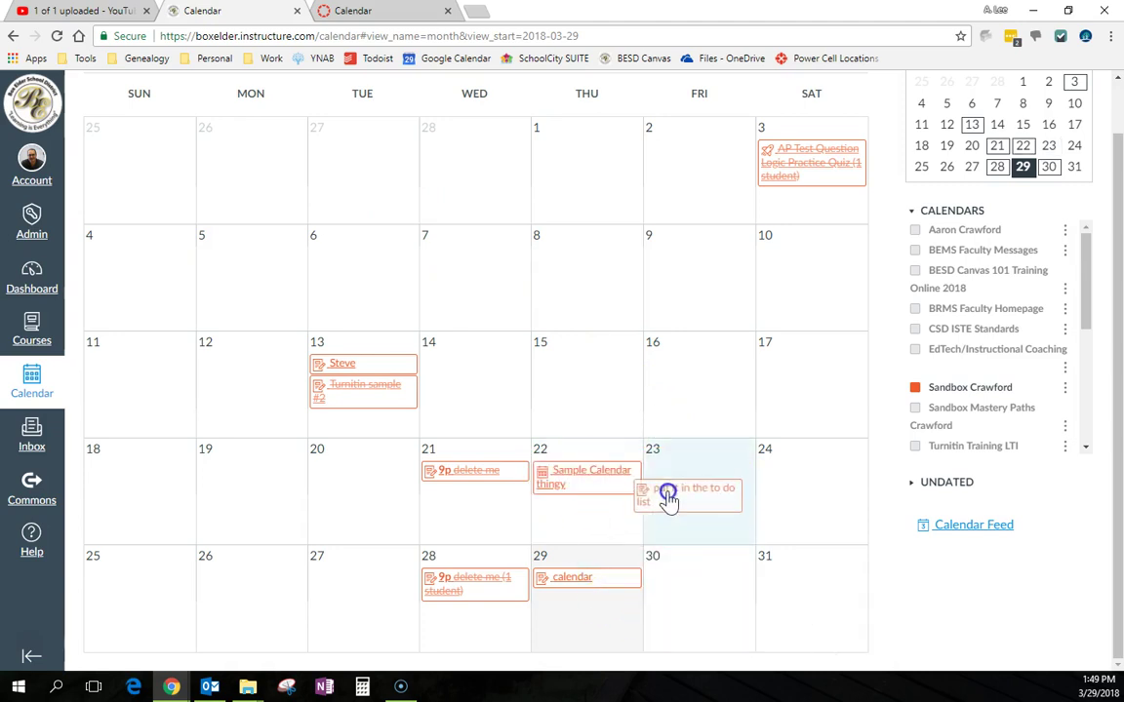